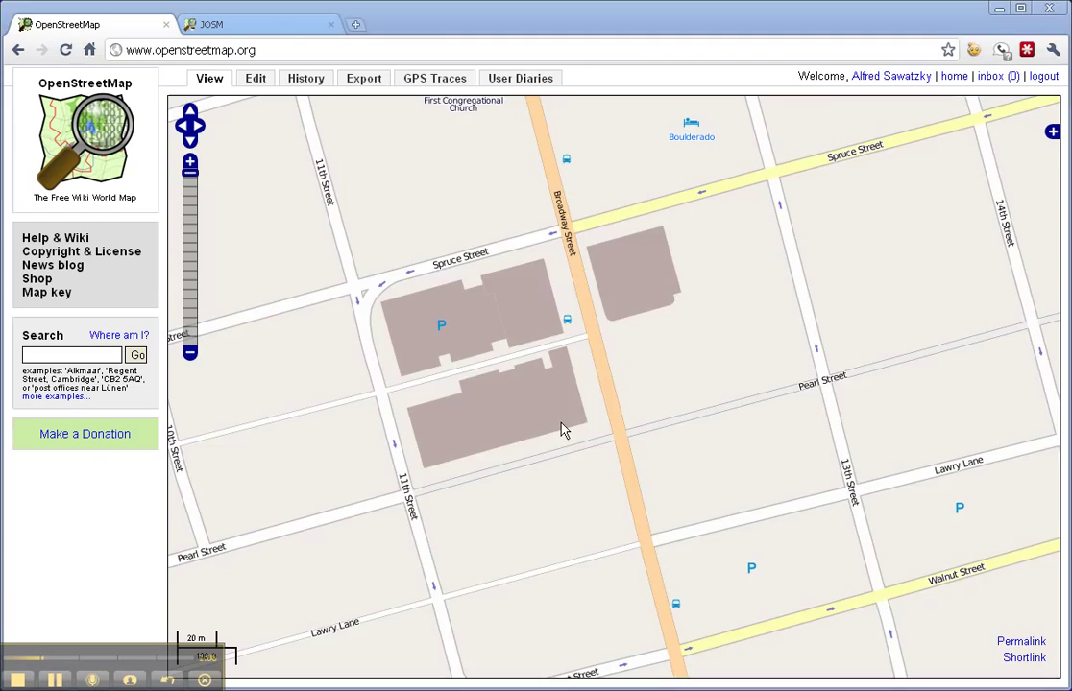
# Step: Zoom out and pan the map to survey the region around Boulder
pyautogui.scroll(-5, 567, 434)
pyautogui.scroll(-1, 576, 442)
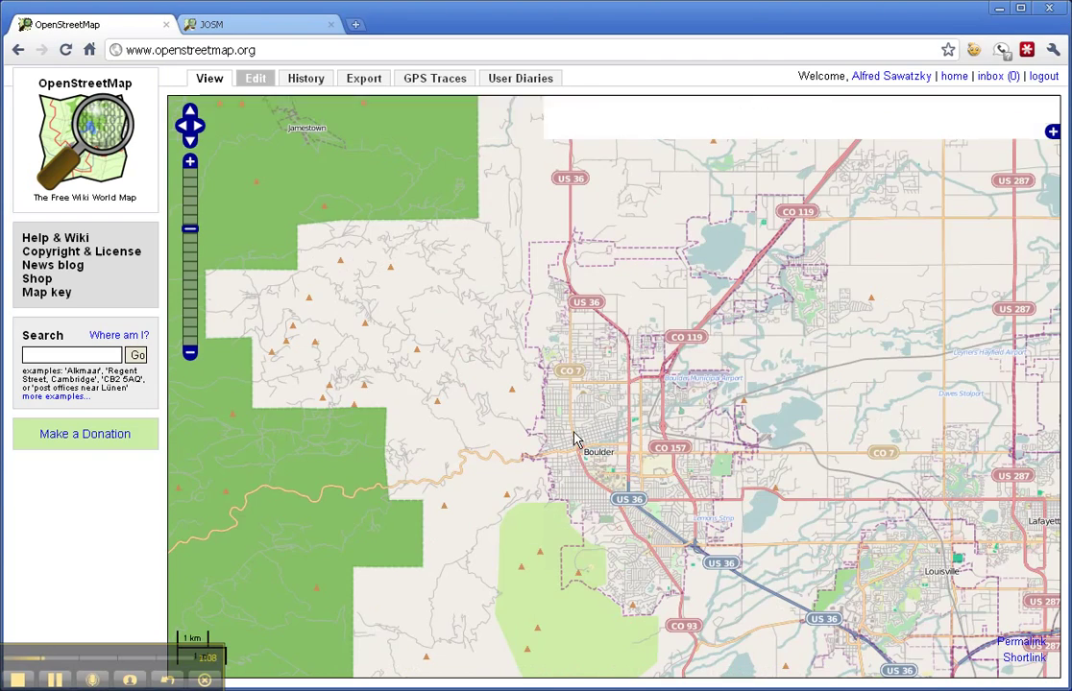
pyautogui.moveTo(572, 419)
pyautogui.mouseDown()
pyautogui.moveTo(587, 438)
pyautogui.moveTo(566, 406)
pyautogui.moveTo(612, 472)
pyautogui.mouseUp()
# Step: Zoom back to street level on downtown Boulder around Broadway and Spruce Street
pyautogui.moveTo(509, 381); pyautogui.dragTo(595, 479)
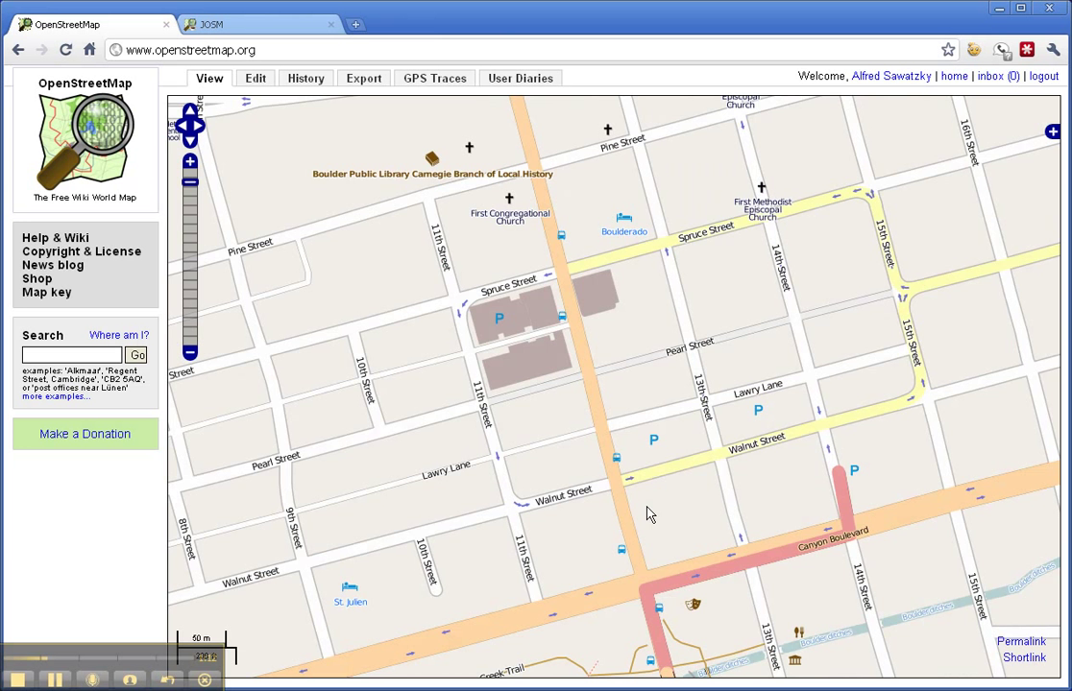
pyautogui.scroll(1, 559, 365)
pyautogui.moveTo(562, 278); pyautogui.dragTo(561, 322)
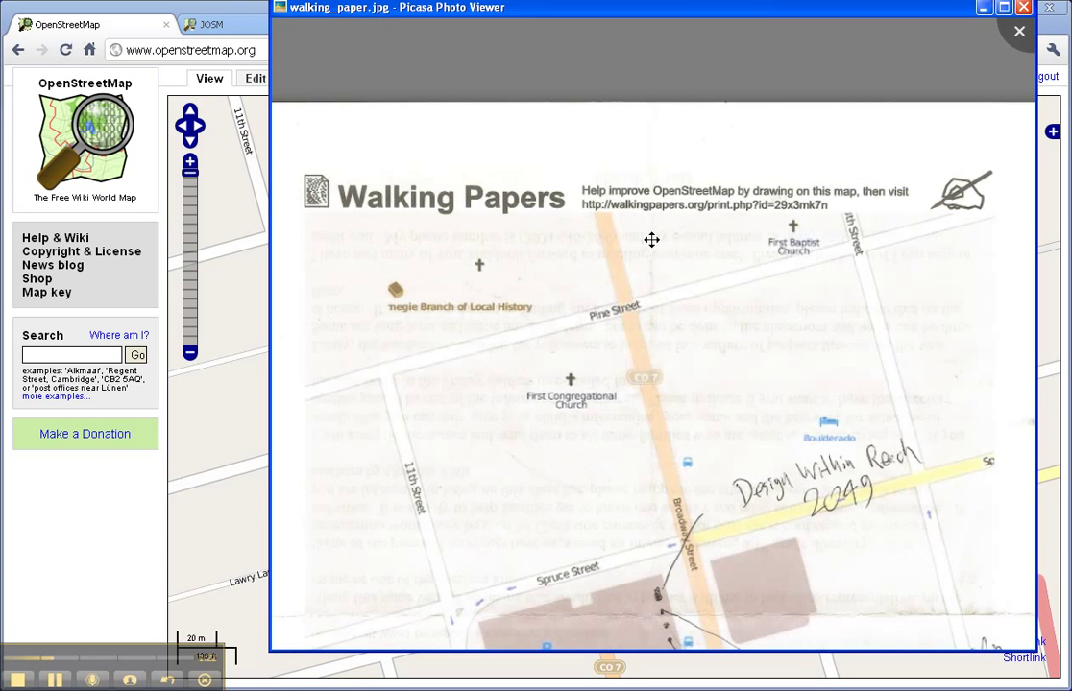
pyautogui.scroll(-5, 651, 239)
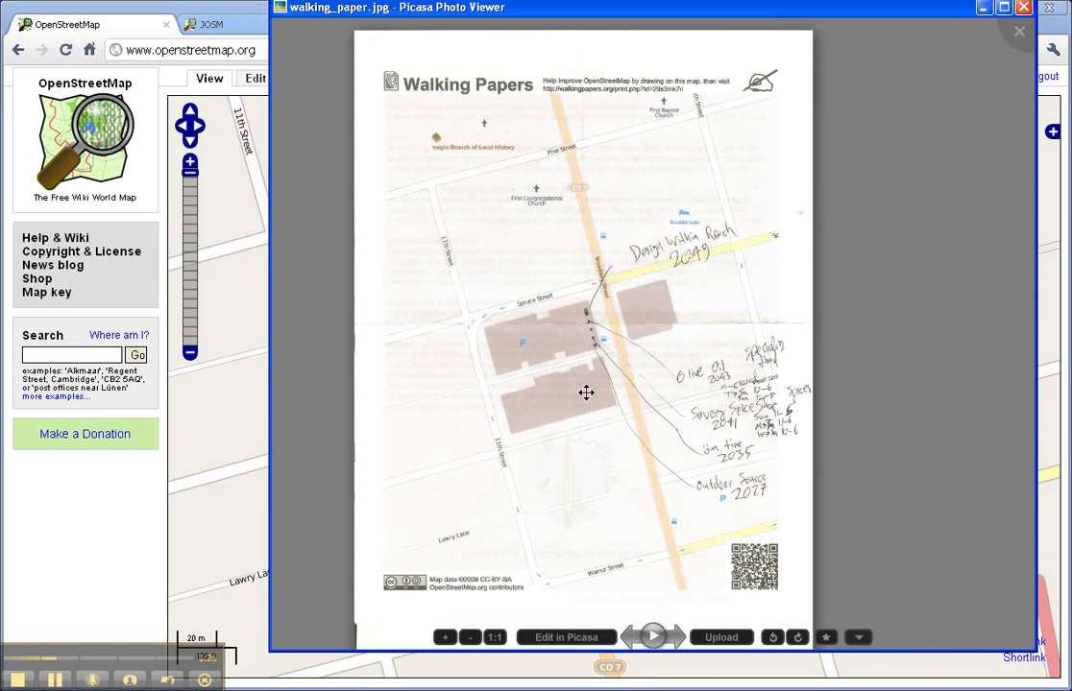
pyautogui.scroll(3, 585, 390)
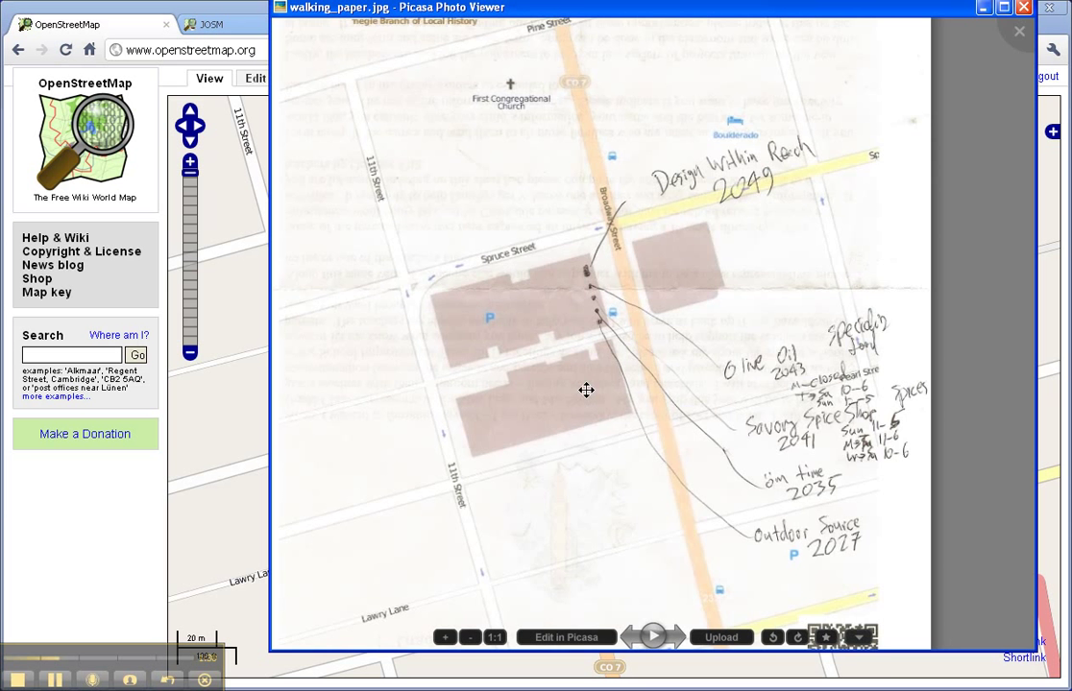
pyautogui.moveTo(614, 293); pyautogui.dragTo(605, 363)
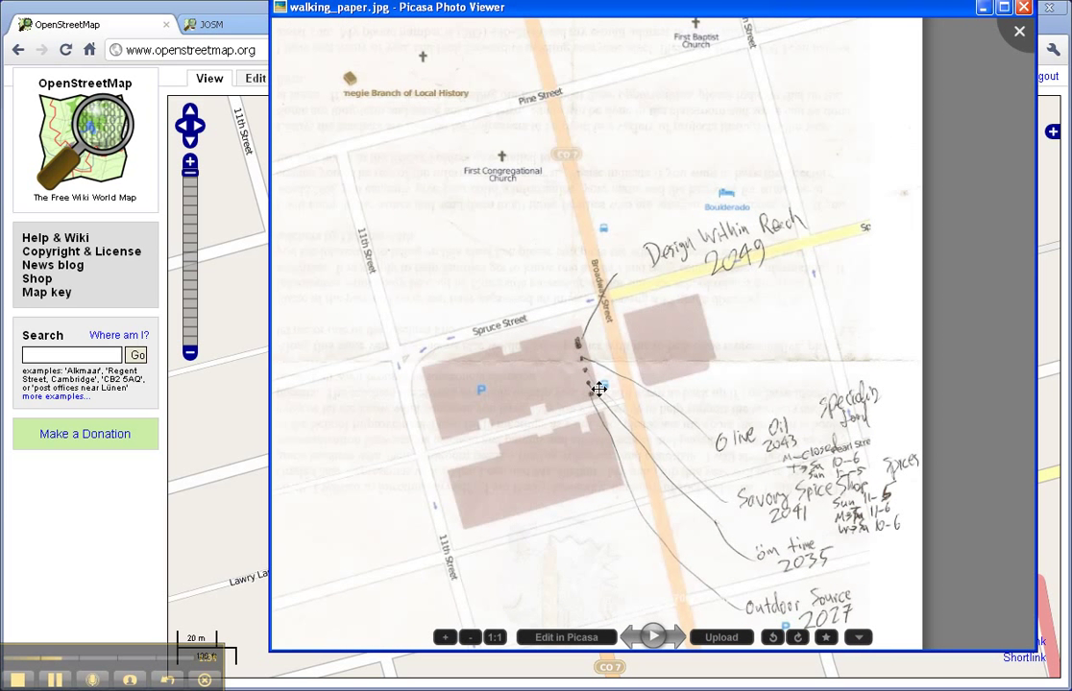
pyautogui.moveTo(598, 385); pyautogui.dragTo(535, 308)
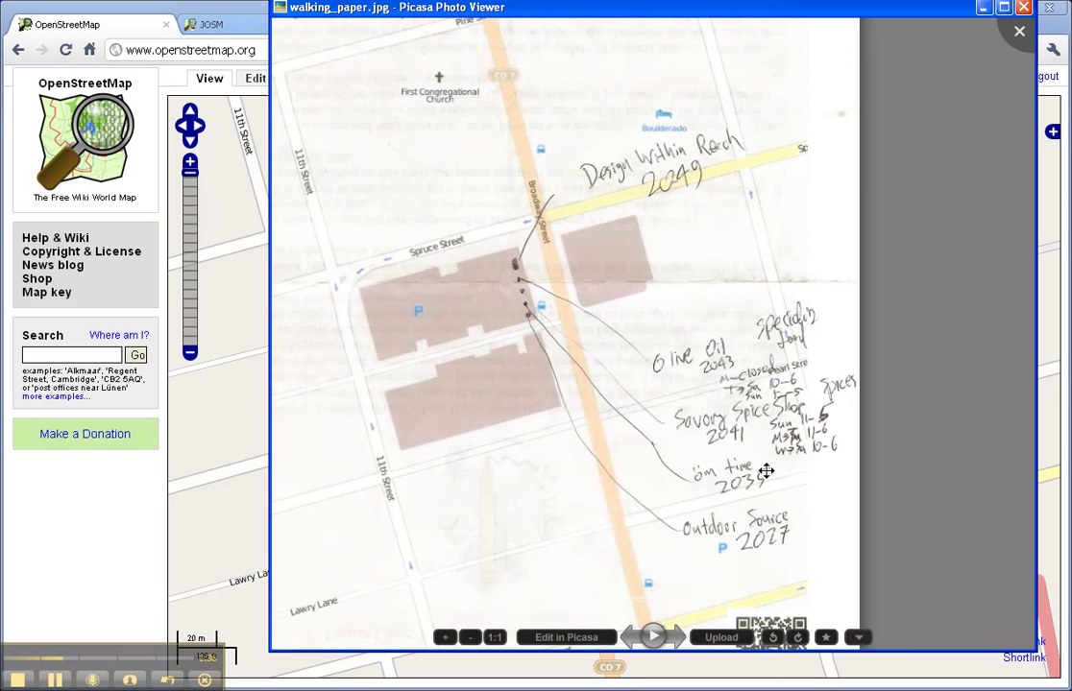
pyautogui.scroll(-2, 765, 470)
pyautogui.scroll(2, 706, 232)
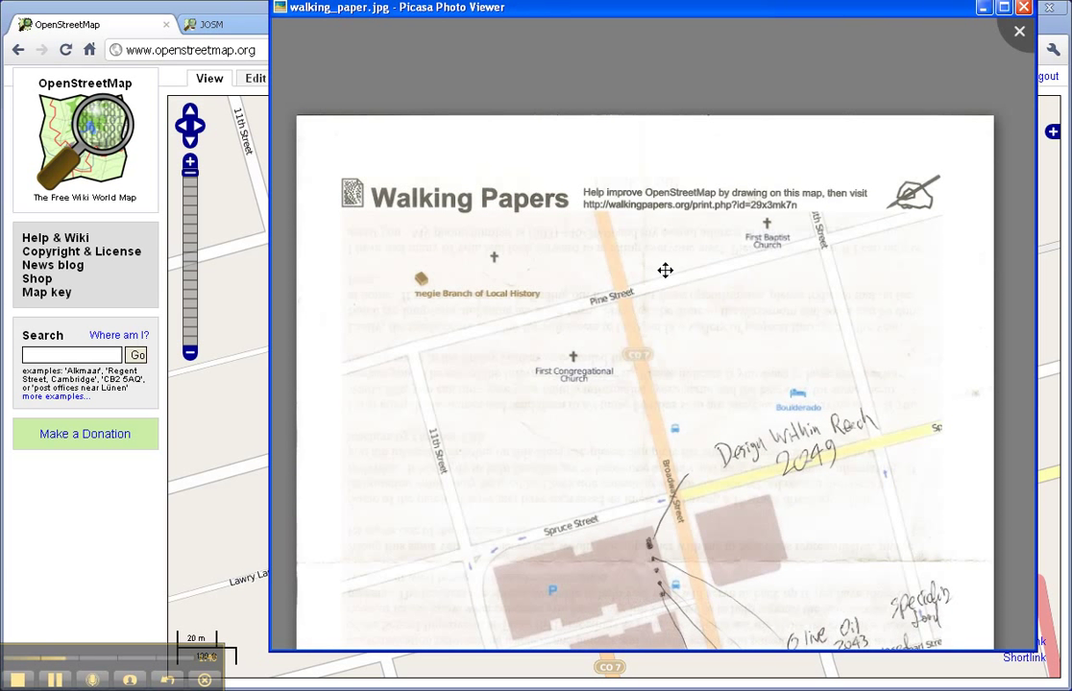
# Step: Close the scanned map photo and open Edit > Preferences in JOSM
pyautogui.click(248, 11)
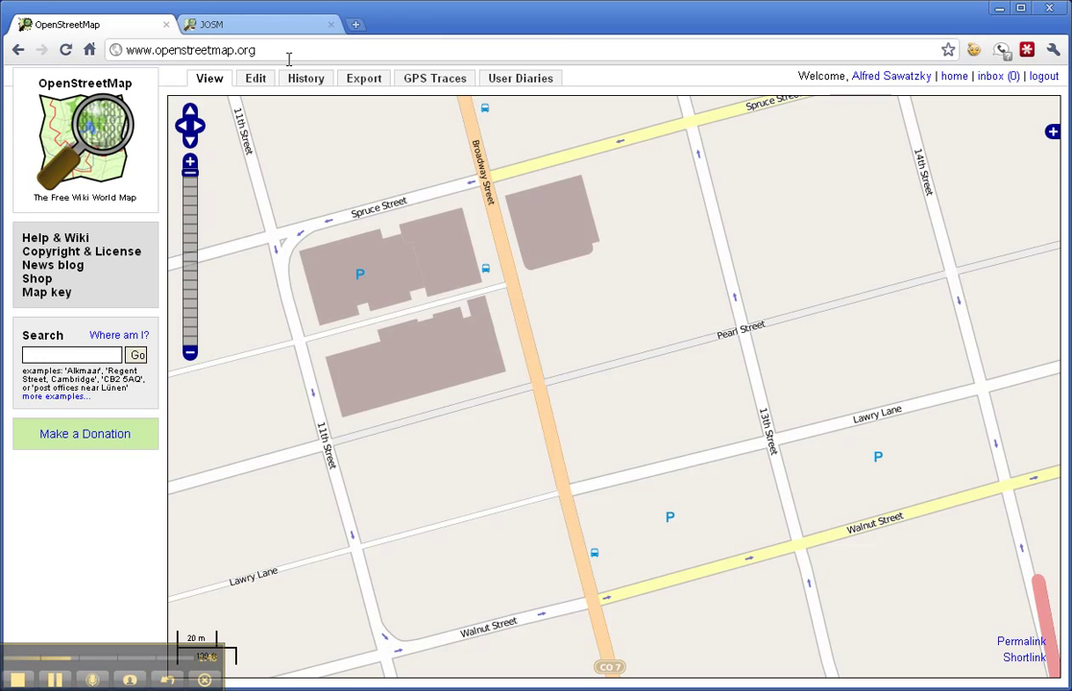
pyautogui.click(268, 30)
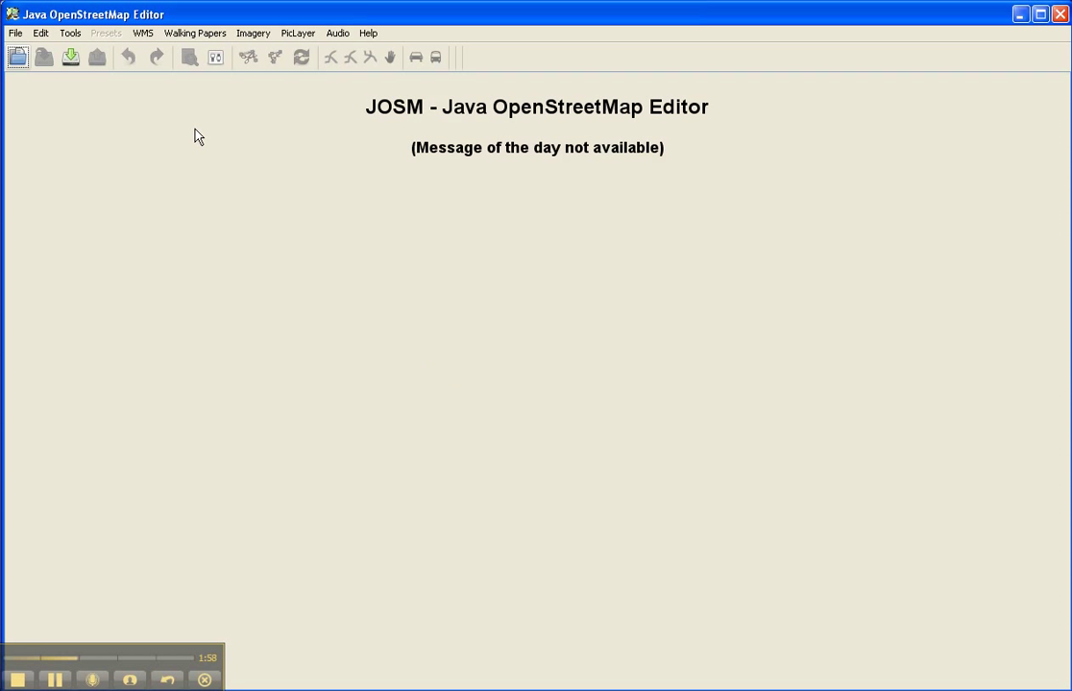
pyautogui.click(43, 36)
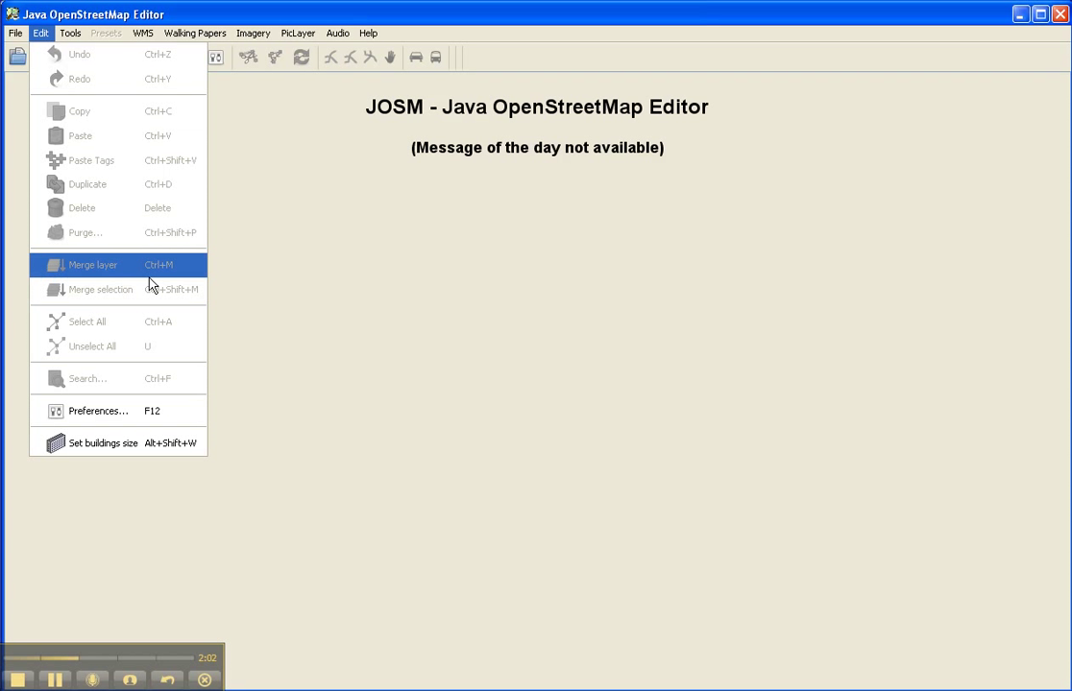
pyautogui.click(141, 423)
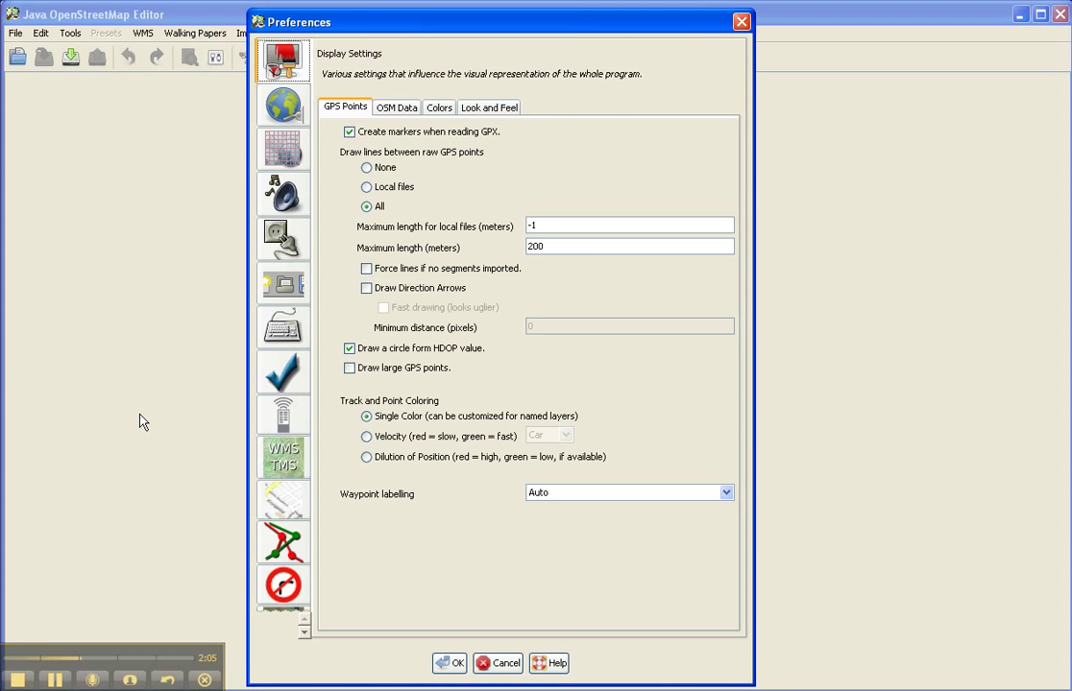
# Step: On the Plugins page, search 'build', 'multi' and 'slippy' to confirm those plugins are enabled
pyautogui.click(284, 240)
pyautogui.click(445, 131)
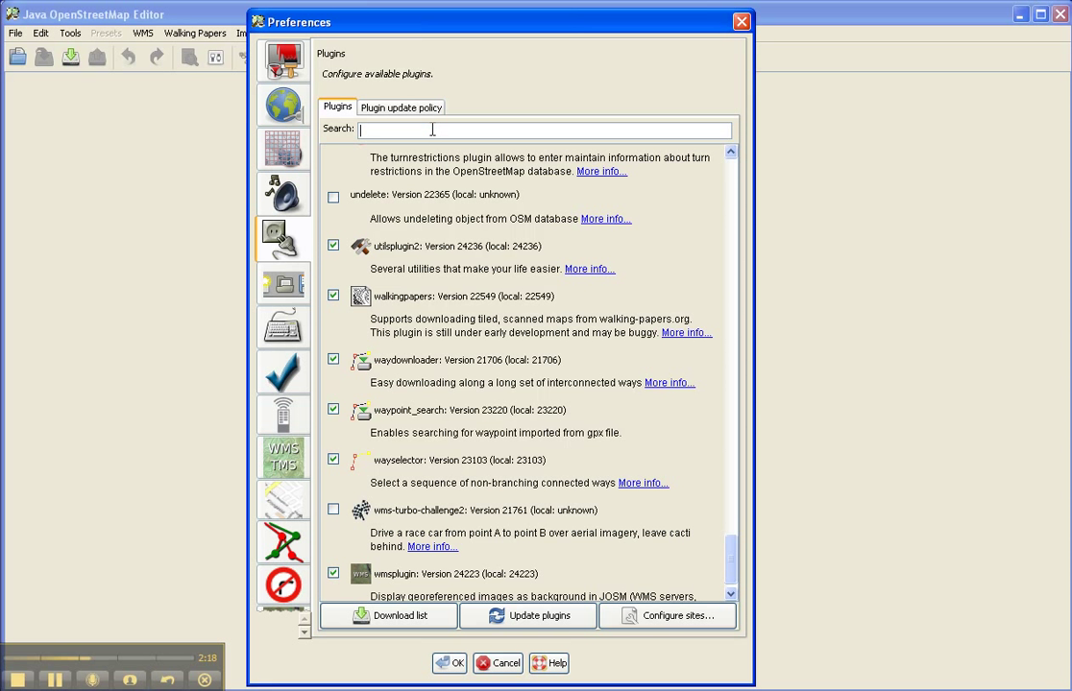
pyautogui.write('build')
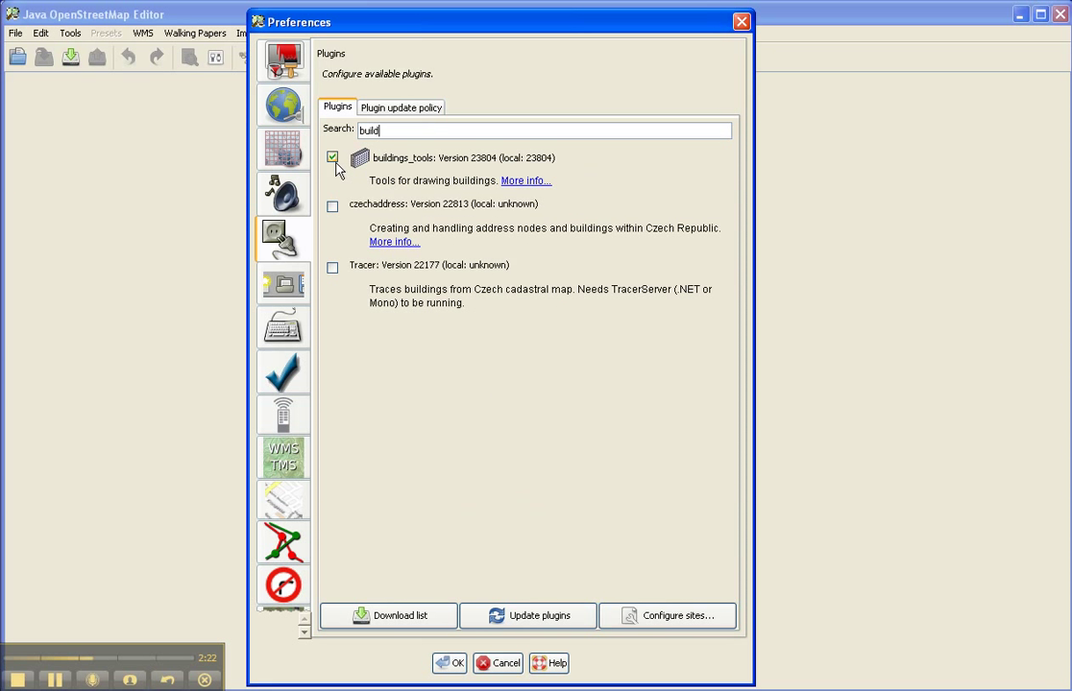
pyautogui.doubleClick(399, 131)
pyautogui.write('multi')
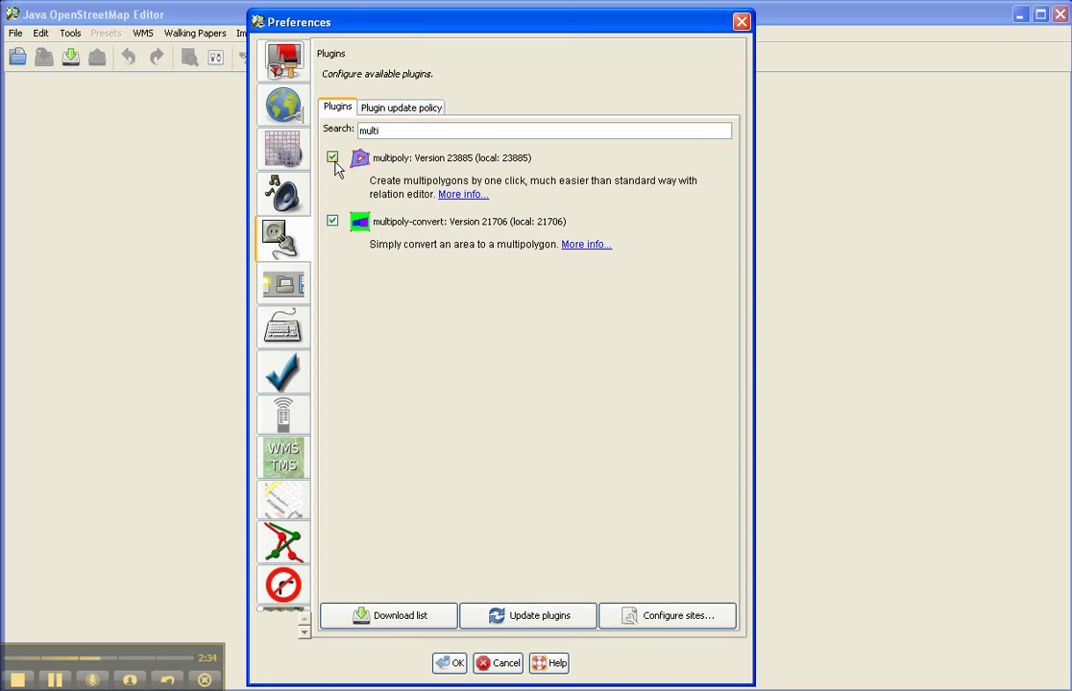
pyautogui.doubleClick(409, 133)
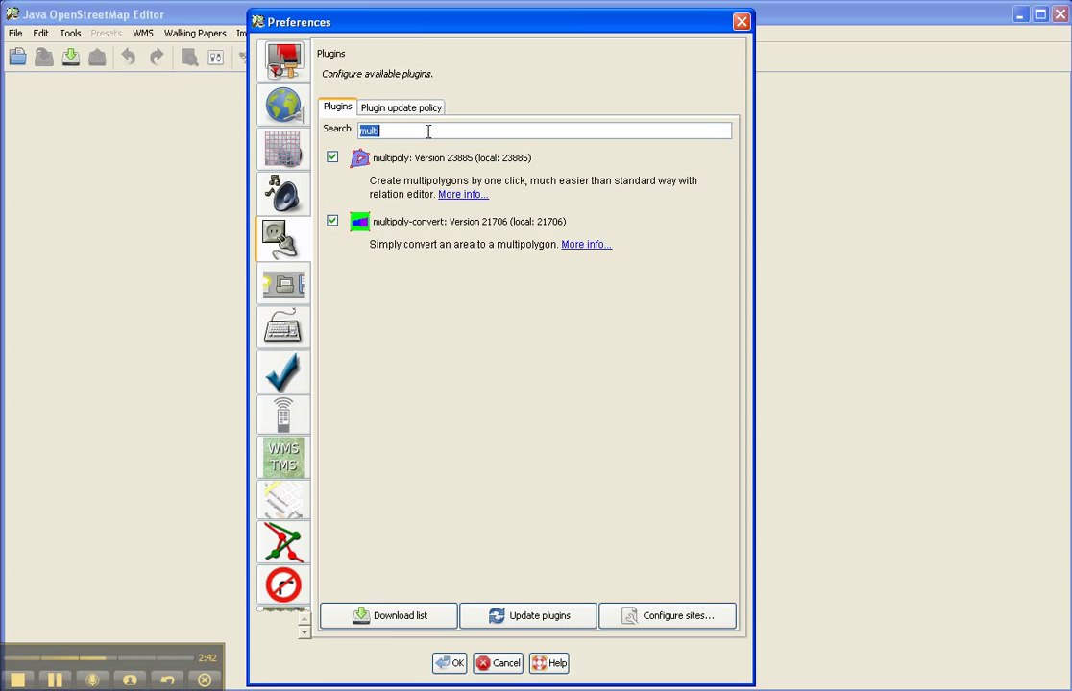
pyautogui.write('slippy')
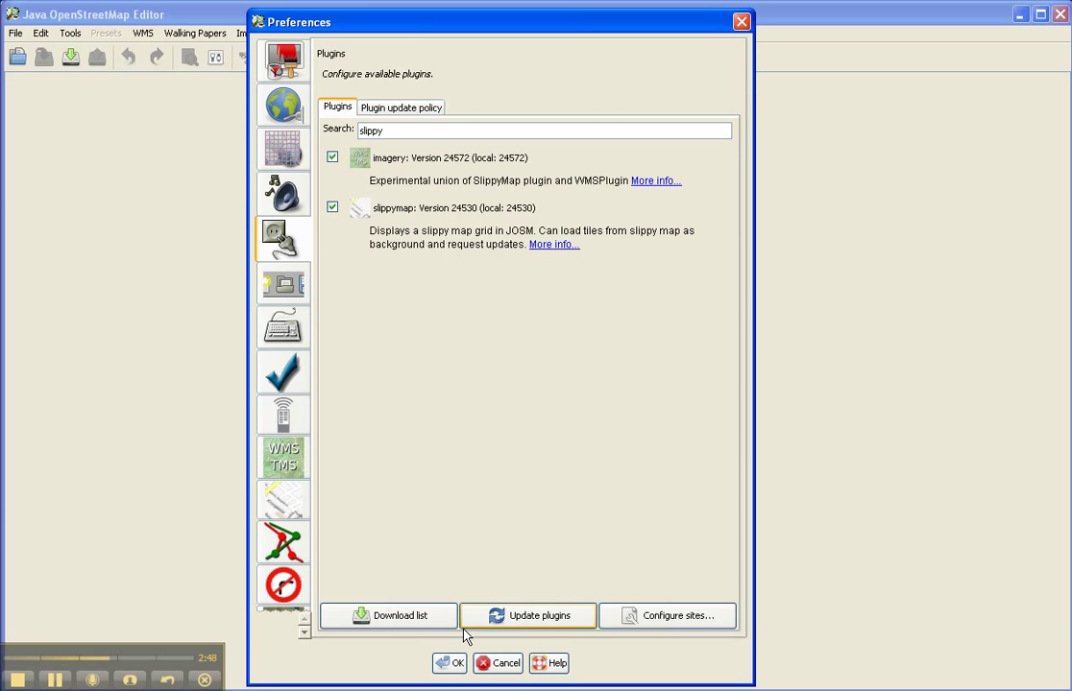
# Step: Apply the plugin settings, then find Boulder, Colorado under Areas around places in the download dialog
pyautogui.click(448, 663)
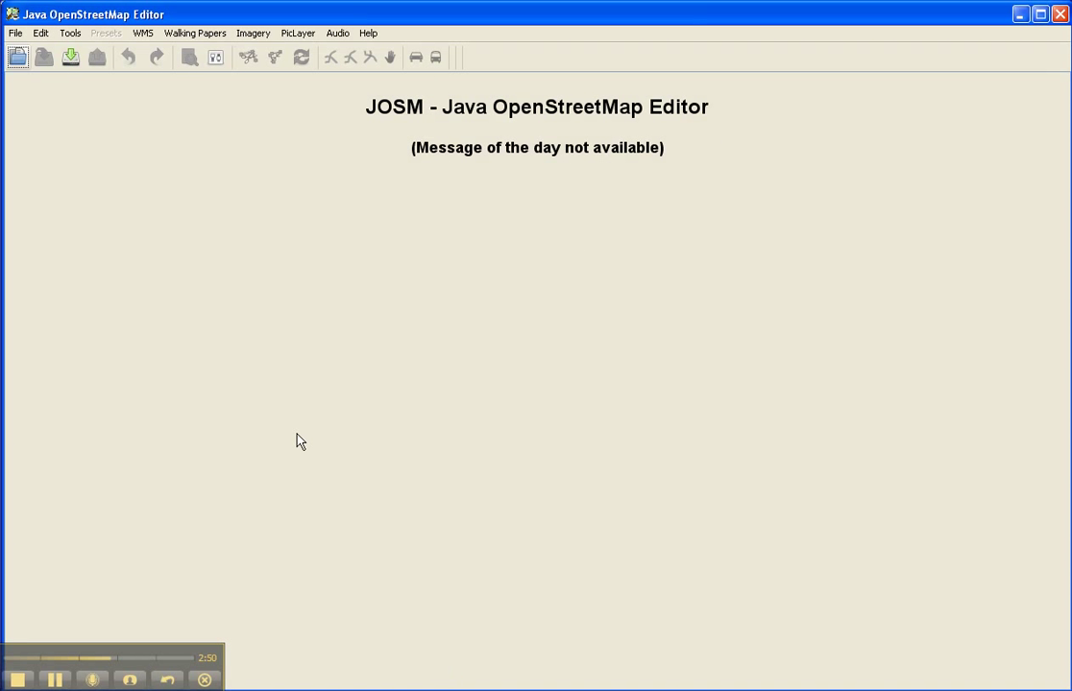
pyautogui.click(68, 62)
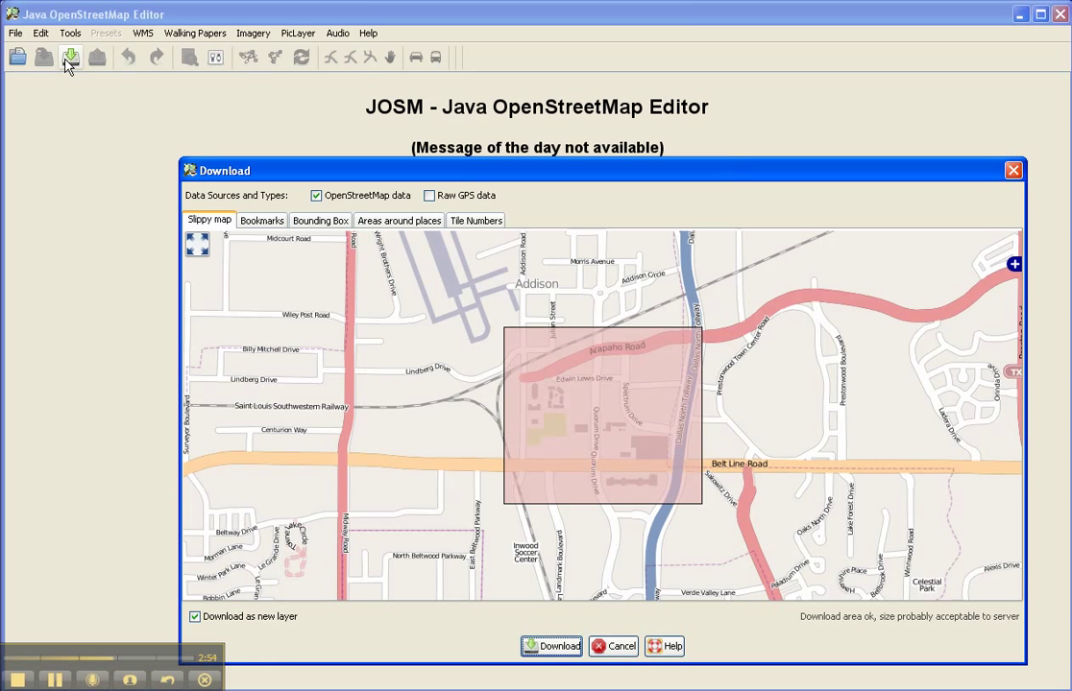
pyautogui.click(396, 220)
pyautogui.click(317, 299)
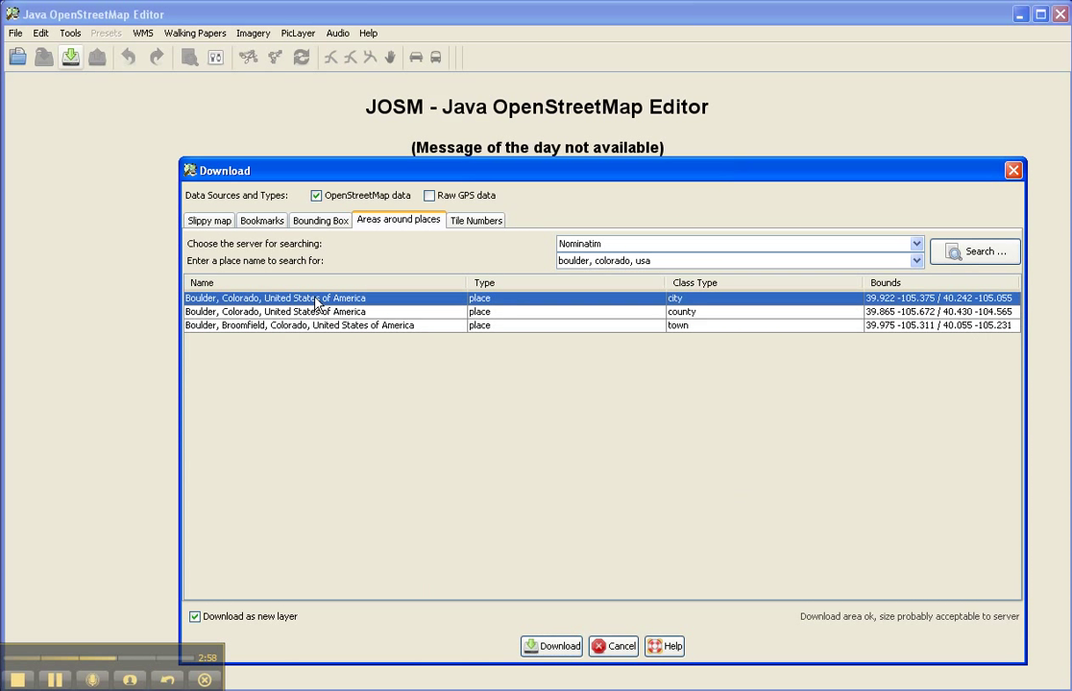
pyautogui.click(207, 220)
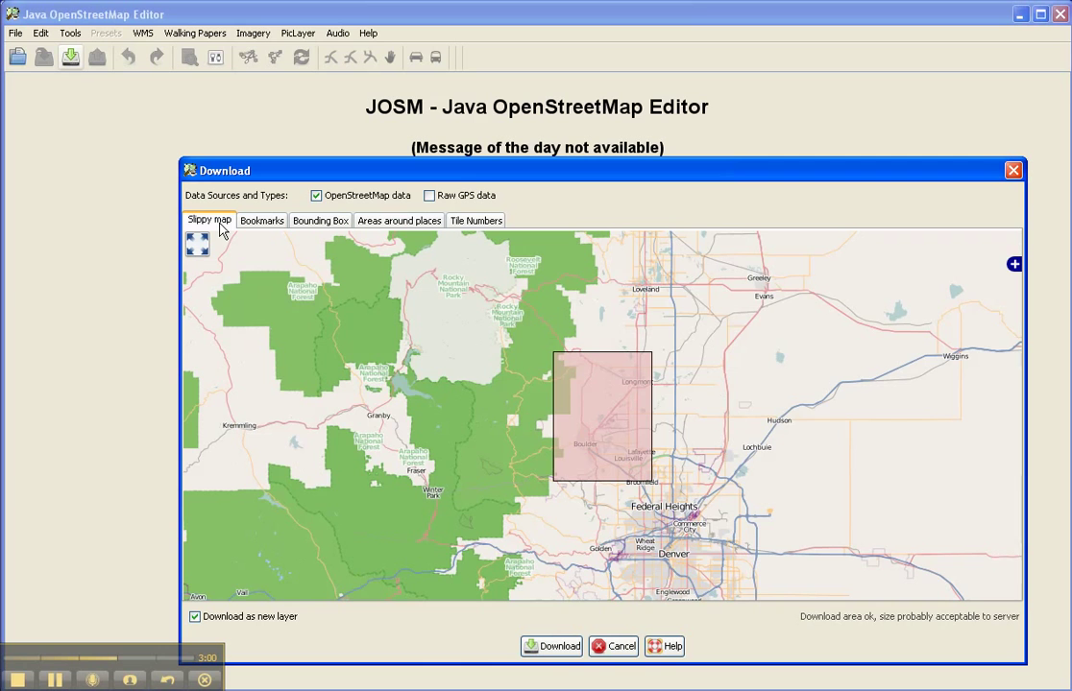
# Step: Box downtown Boulder between Spruce Street and Canyon Boulevard on the slippy map and download it
pyautogui.moveTo(557, 406); pyautogui.dragTo(592, 471)
pyautogui.scroll(5, 591, 430)
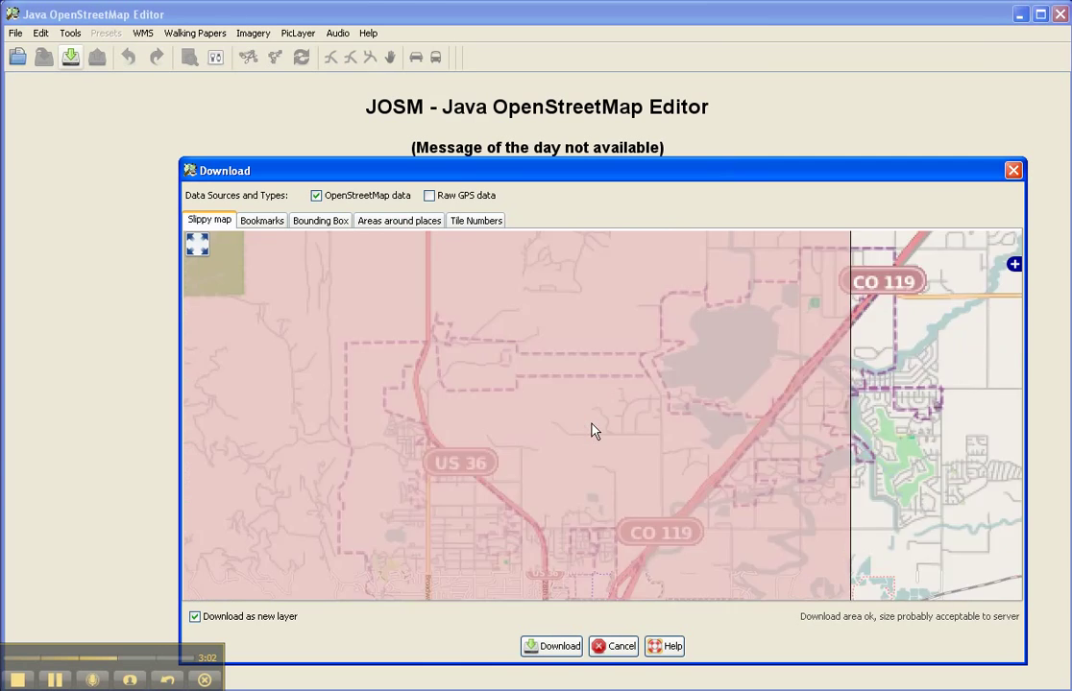
pyautogui.scroll(-5, 471, 493)
pyautogui.scroll(4, 376, 473)
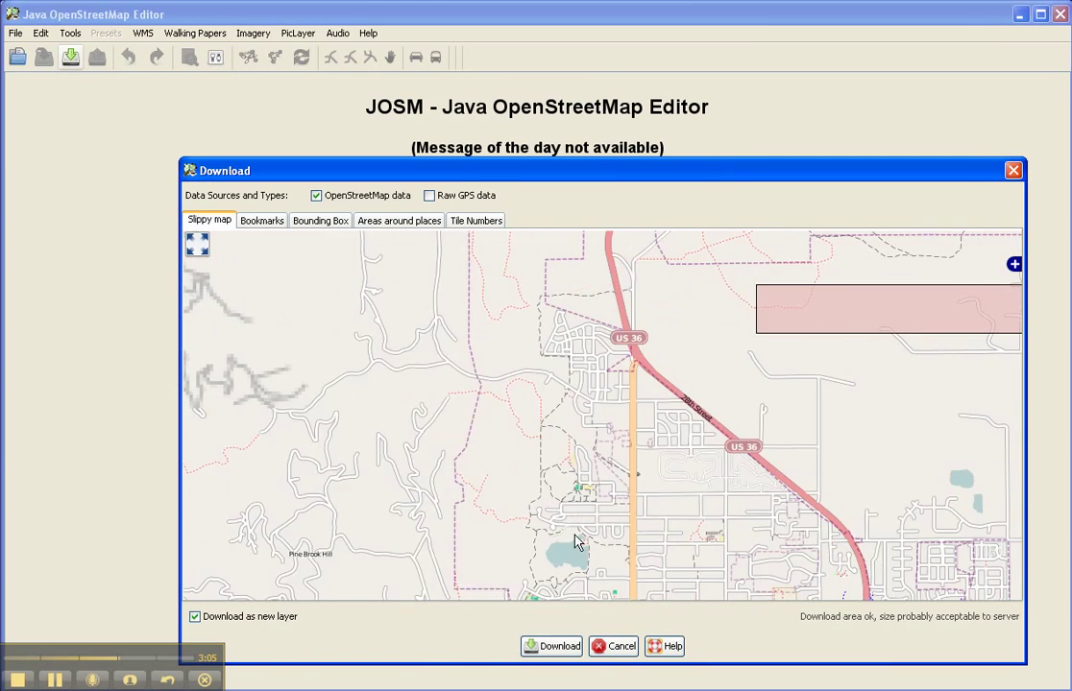
pyautogui.scroll(-2, 584, 400)
pyautogui.scroll(2, 613, 375)
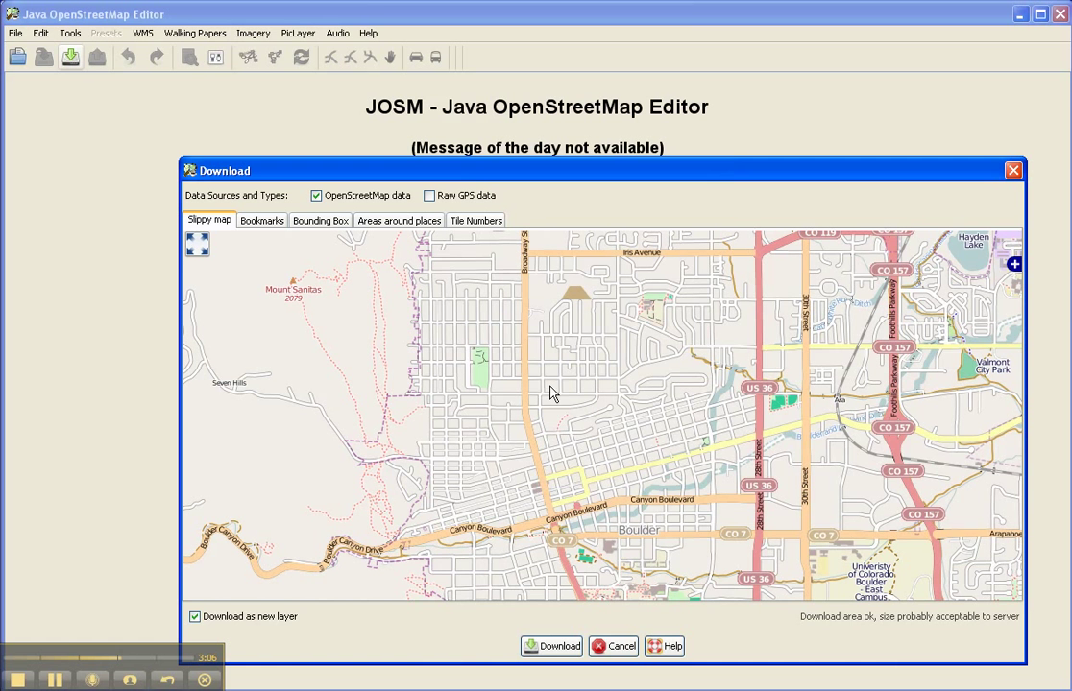
pyautogui.moveTo(507, 455); pyautogui.dragTo(581, 539)
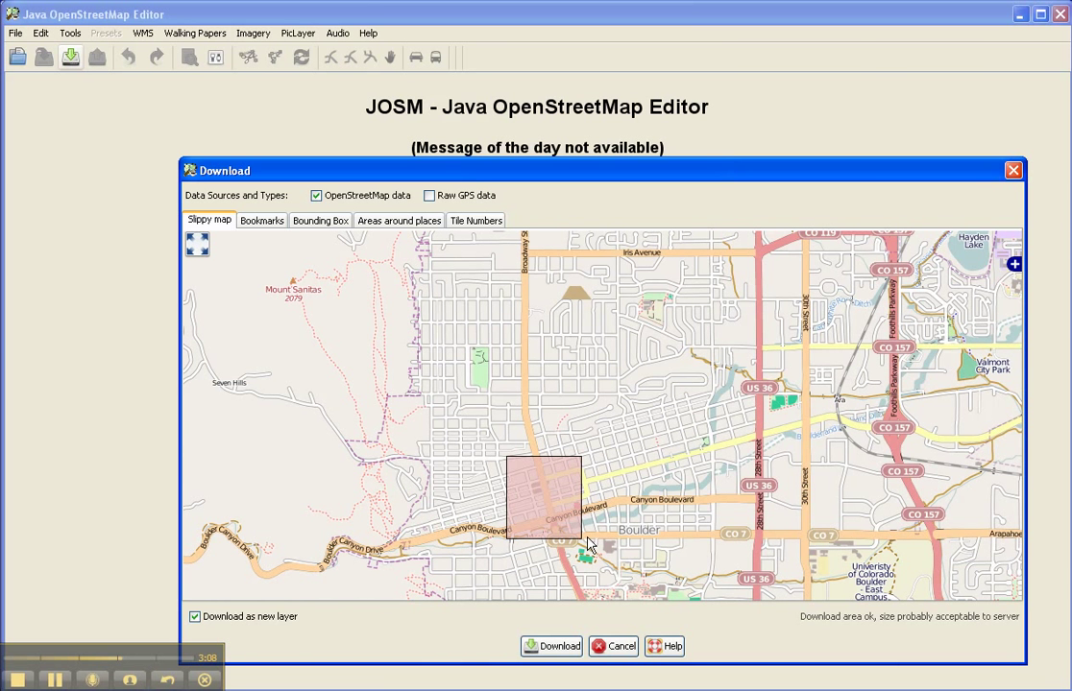
pyautogui.scroll(2, 548, 493)
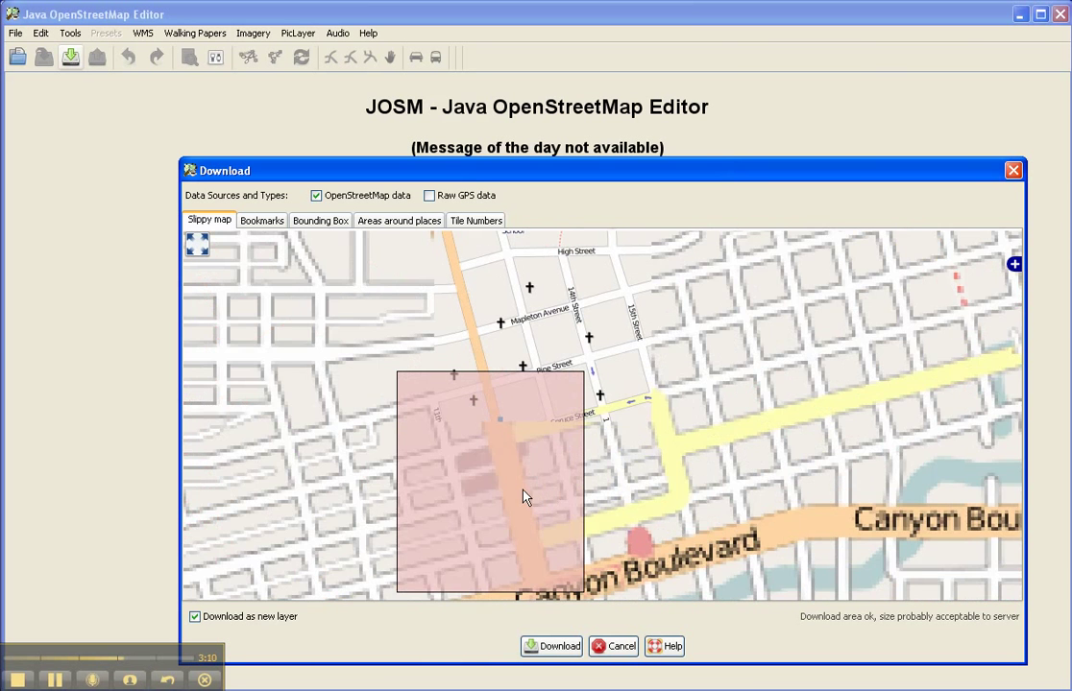
pyautogui.moveTo(521, 473); pyautogui.dragTo(557, 353)
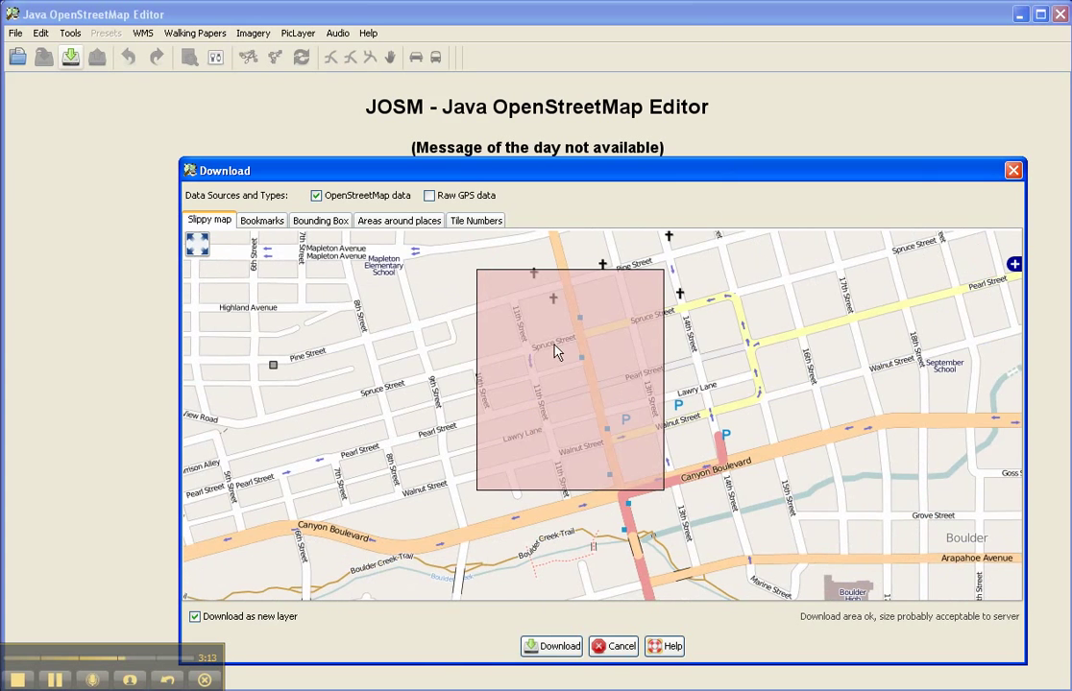
pyautogui.click(555, 649)
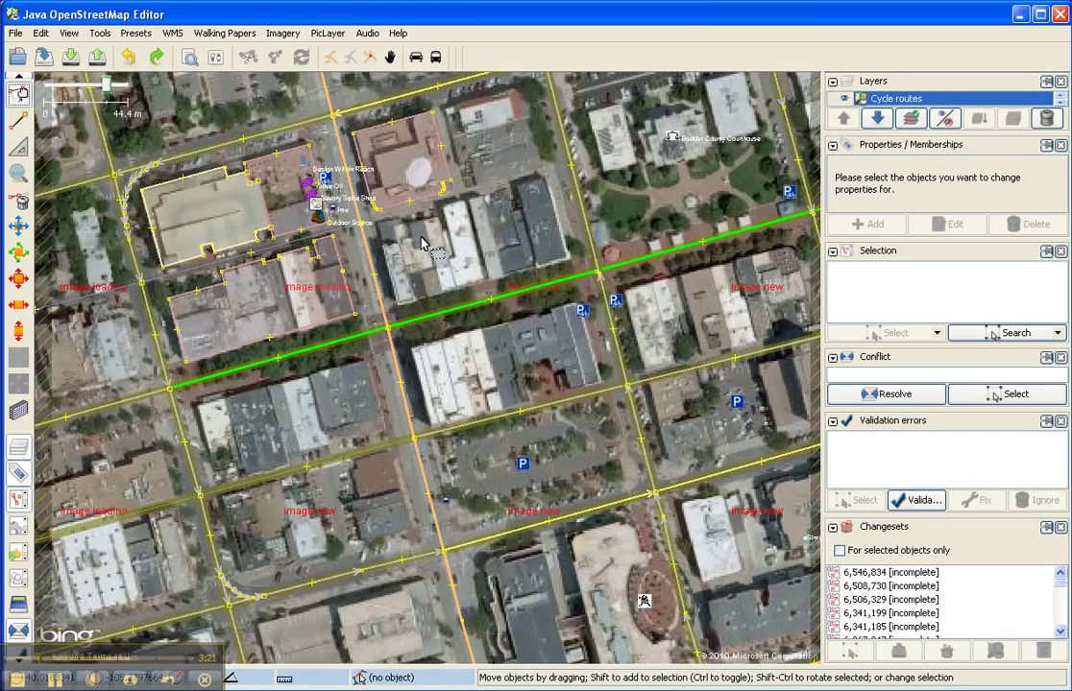
# Step: Zoom in on the unmapped rooftop row south of the traced buildings
pyautogui.scroll(3, 407, 269)
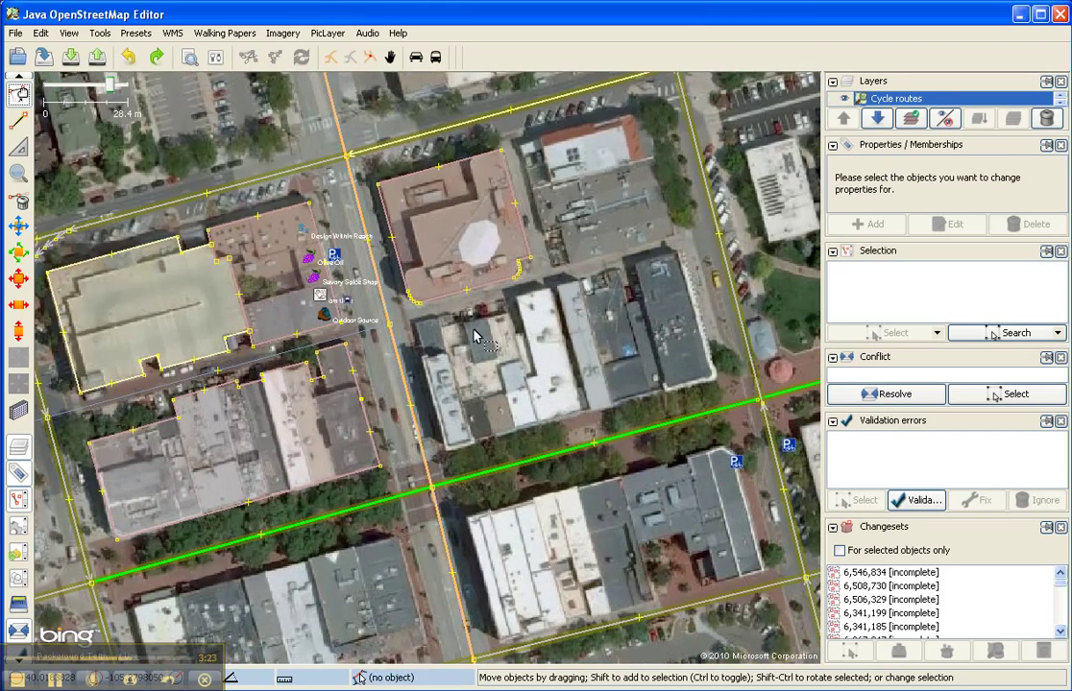
pyautogui.scroll(2, 534, 337)
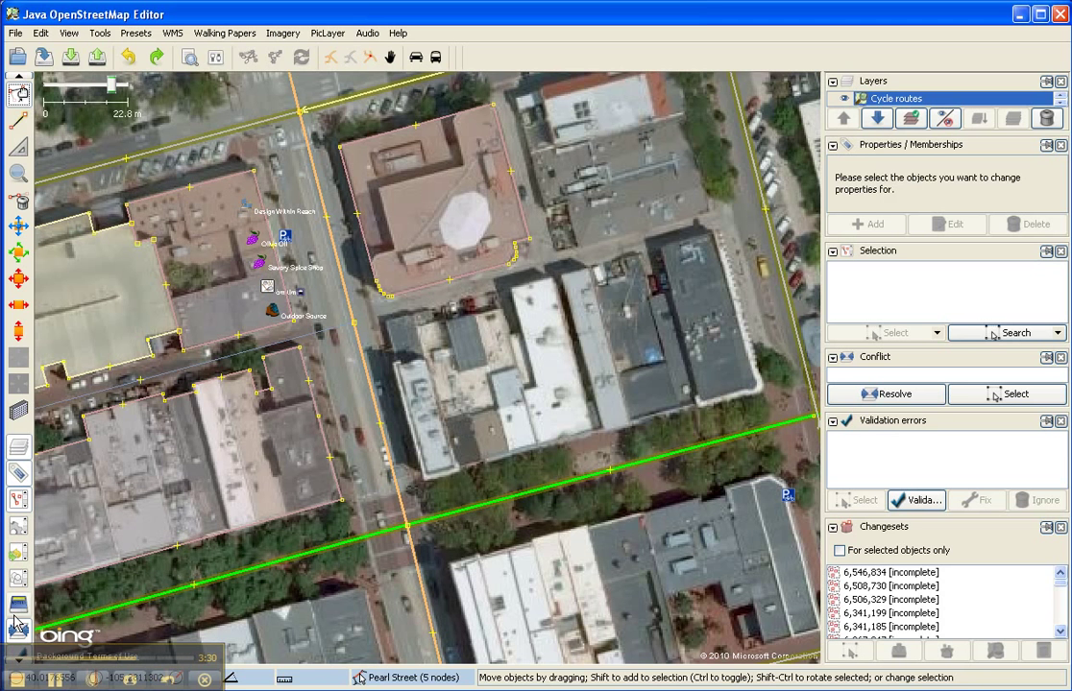
# Step: Draw a rectangular building=yes outline over the dark-roofed east-end building and check its tags
pyautogui.click(18, 418)
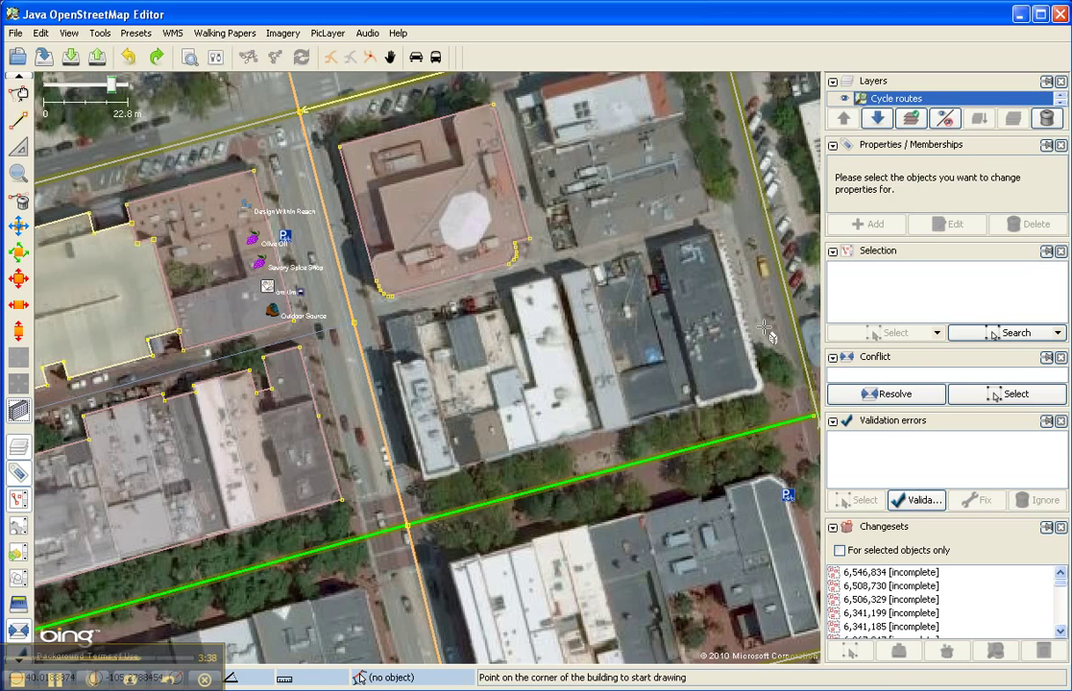
pyautogui.click(712, 235)
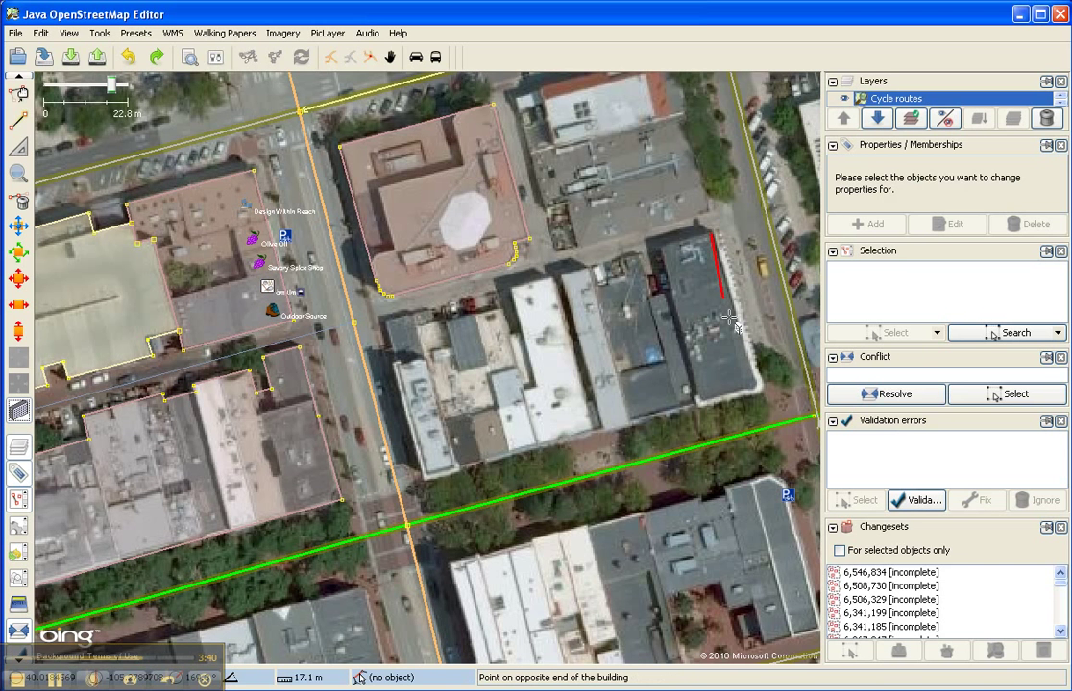
pyautogui.click(755, 390)
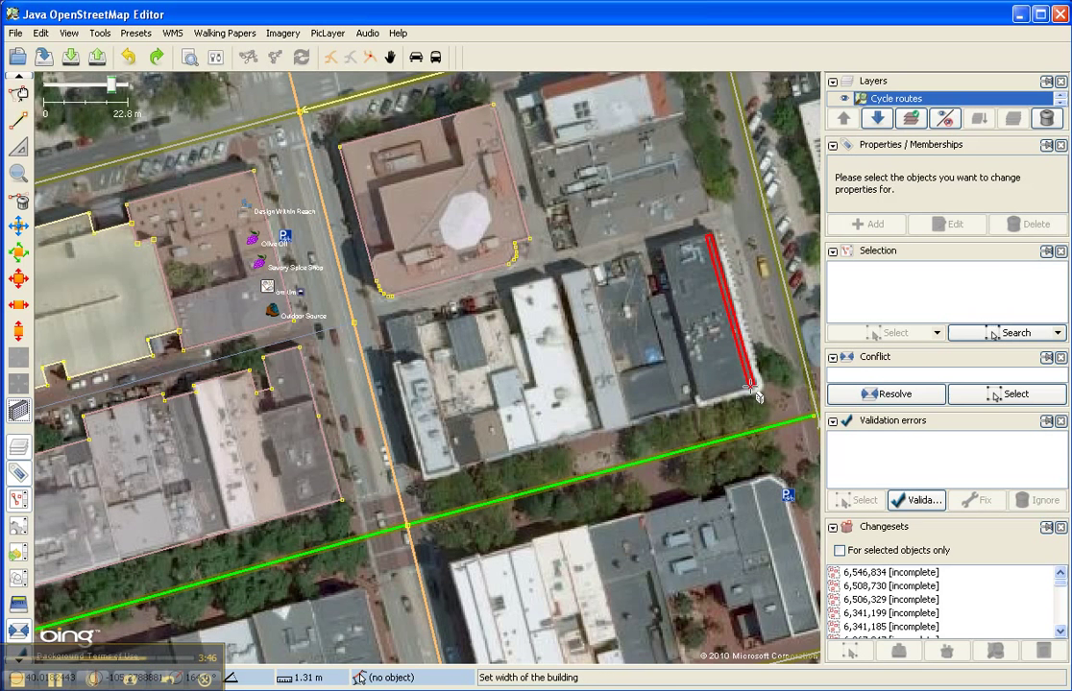
pyautogui.click(702, 397)
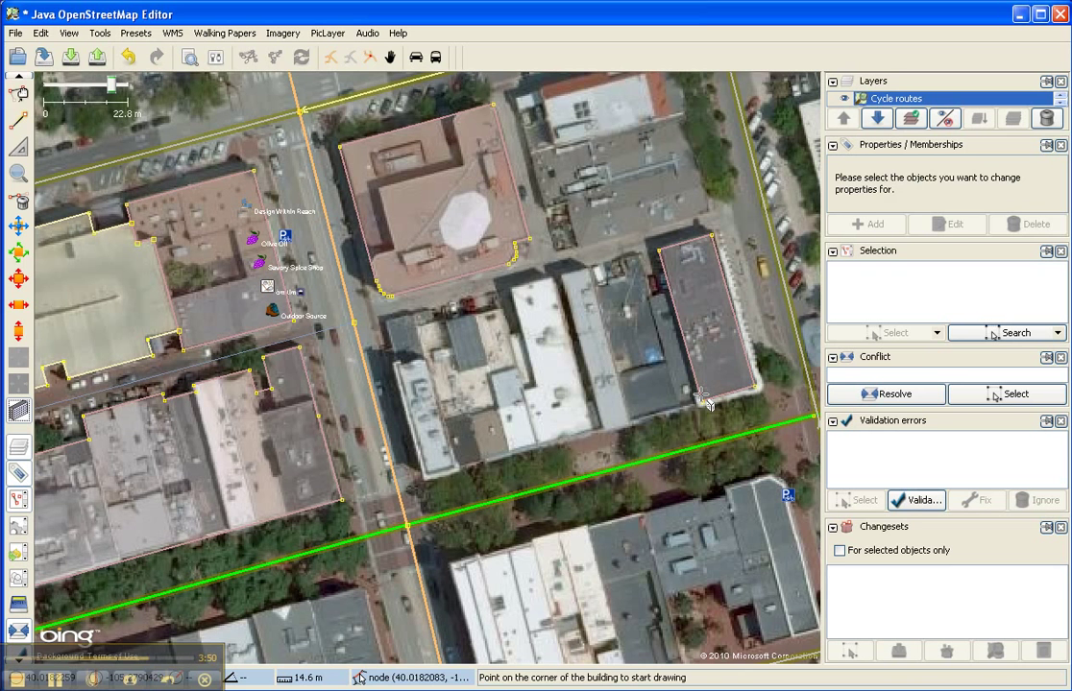
pyautogui.click(21, 94)
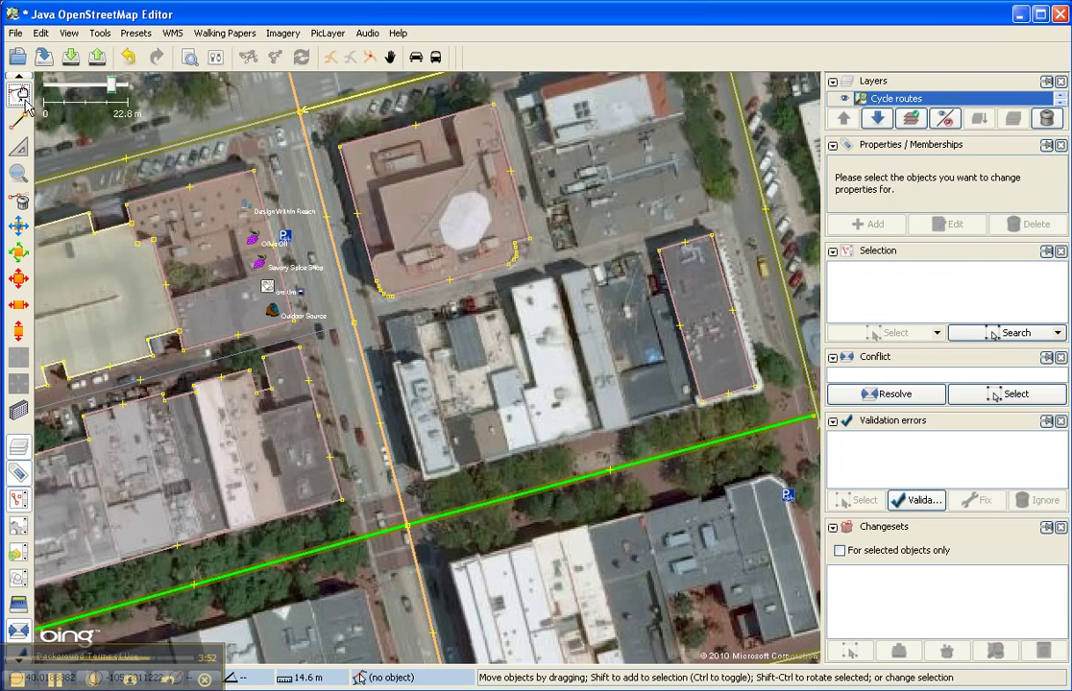
pyautogui.click(687, 242)
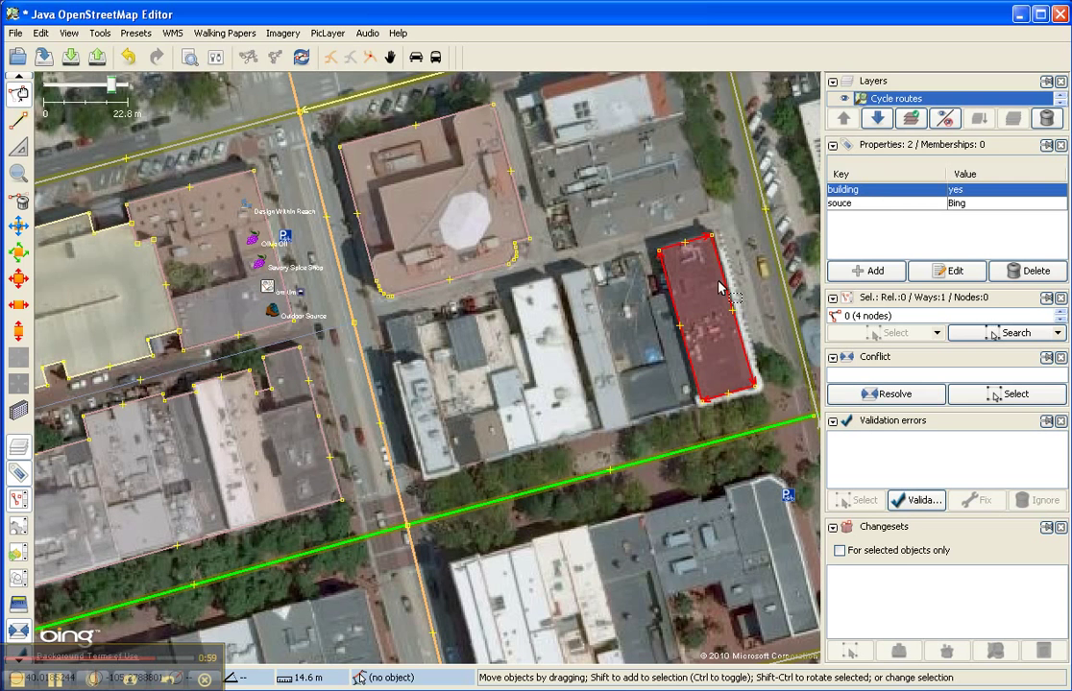
# Step: Draw two more rectangular building outlines over the neighbouring rooftops west of the first
pyautogui.click(632, 314)
pyautogui.press('b')
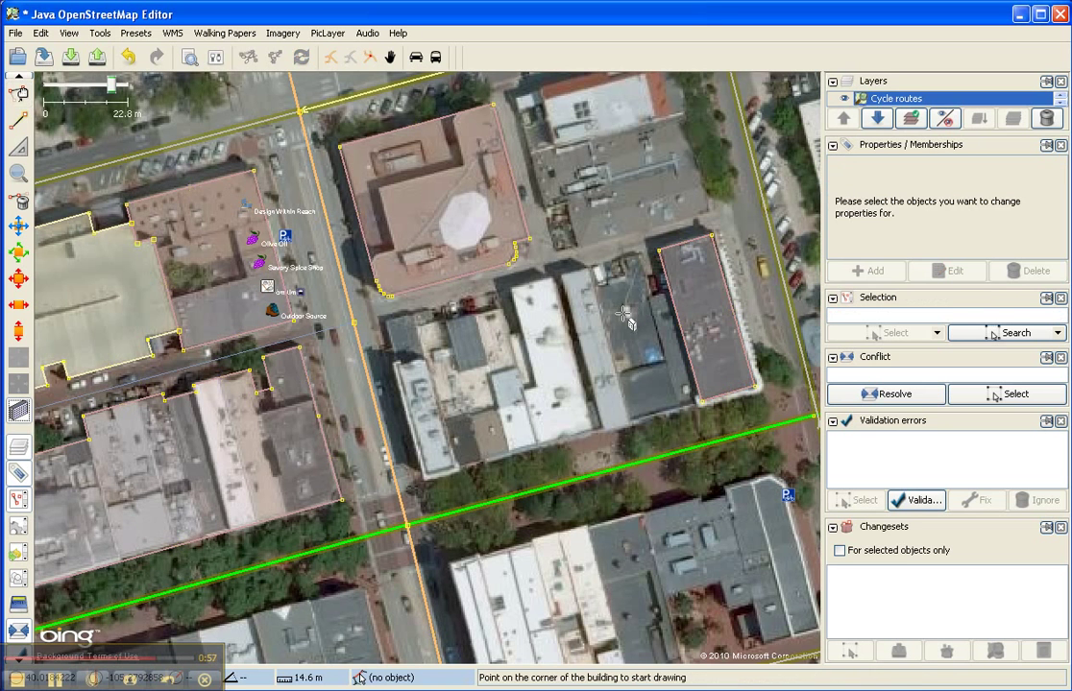
pyautogui.click(640, 256)
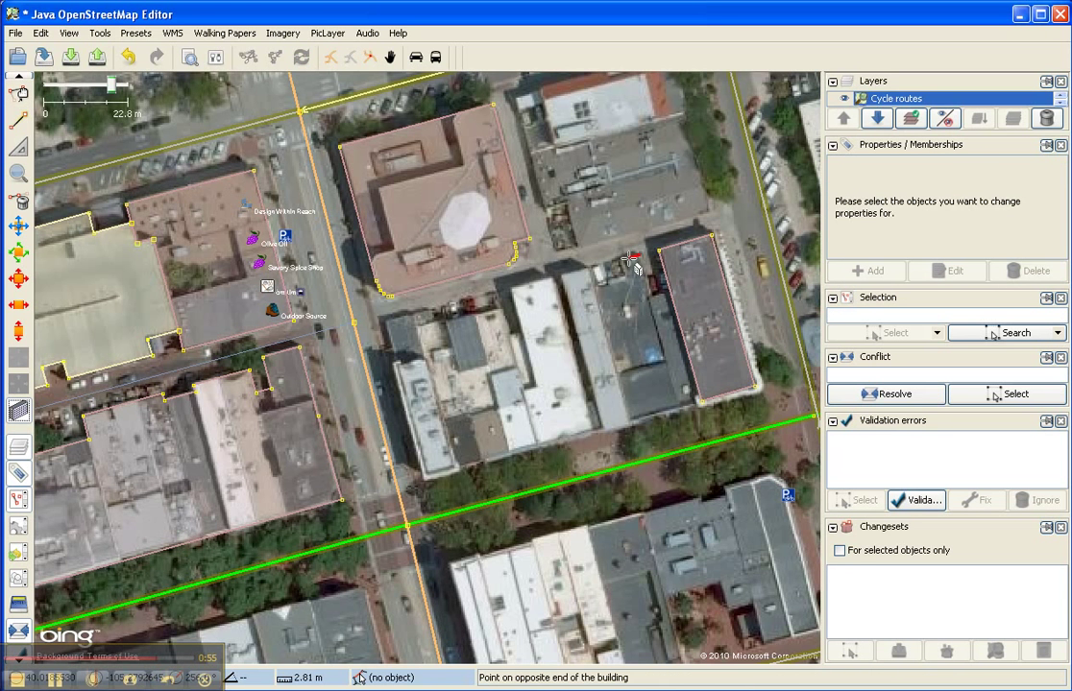
pyautogui.click(677, 404)
pyautogui.click(663, 411)
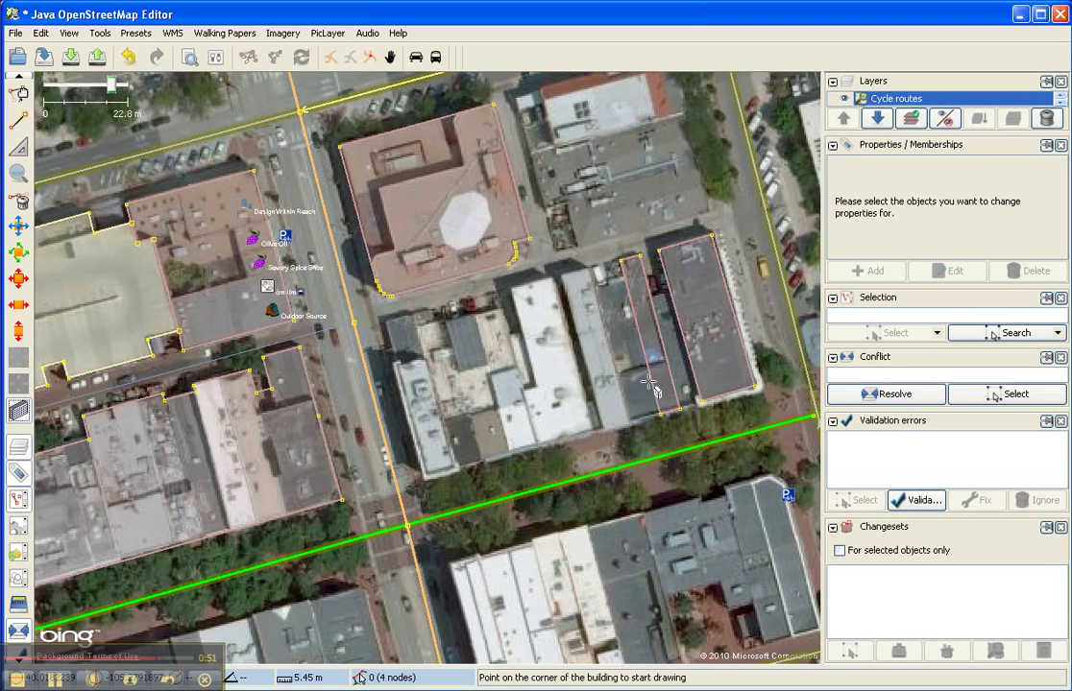
pyautogui.click(619, 304)
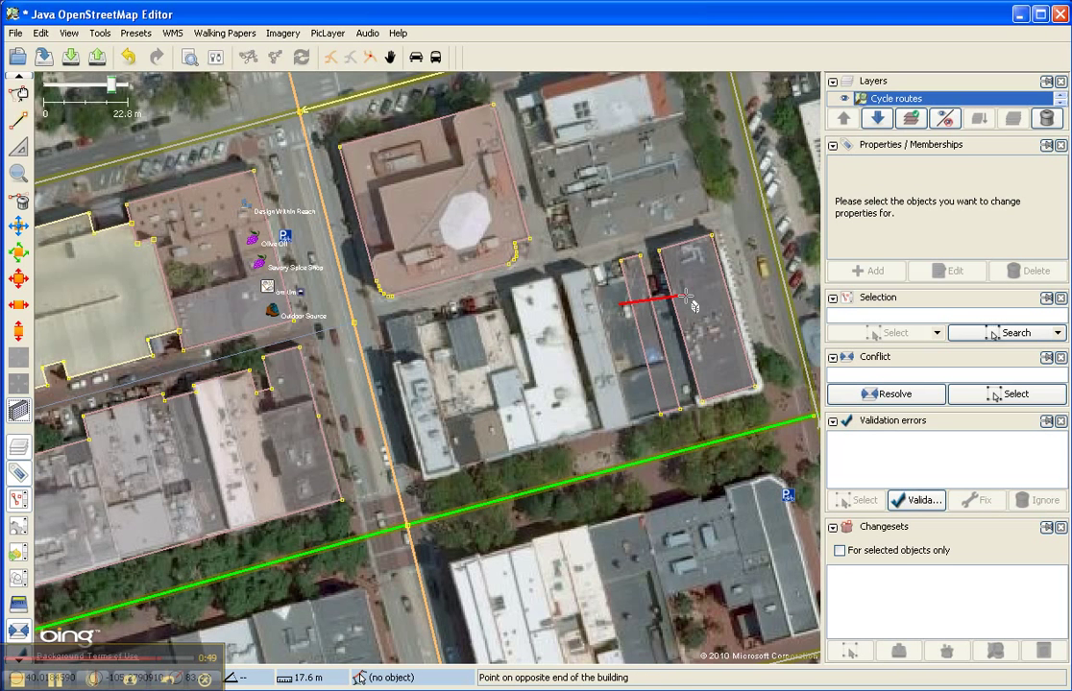
pyautogui.click(679, 289)
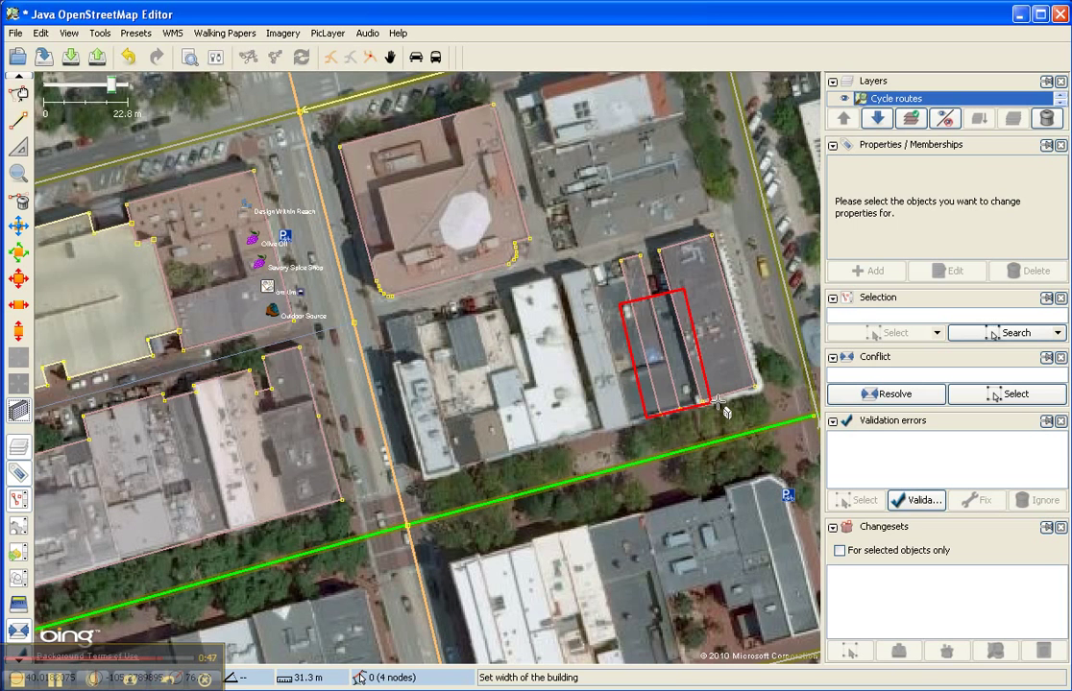
pyautogui.click(717, 410)
# Step: Draw the last two rectangular outlines to finish the row, then return to Select mode
pyautogui.click(629, 275)
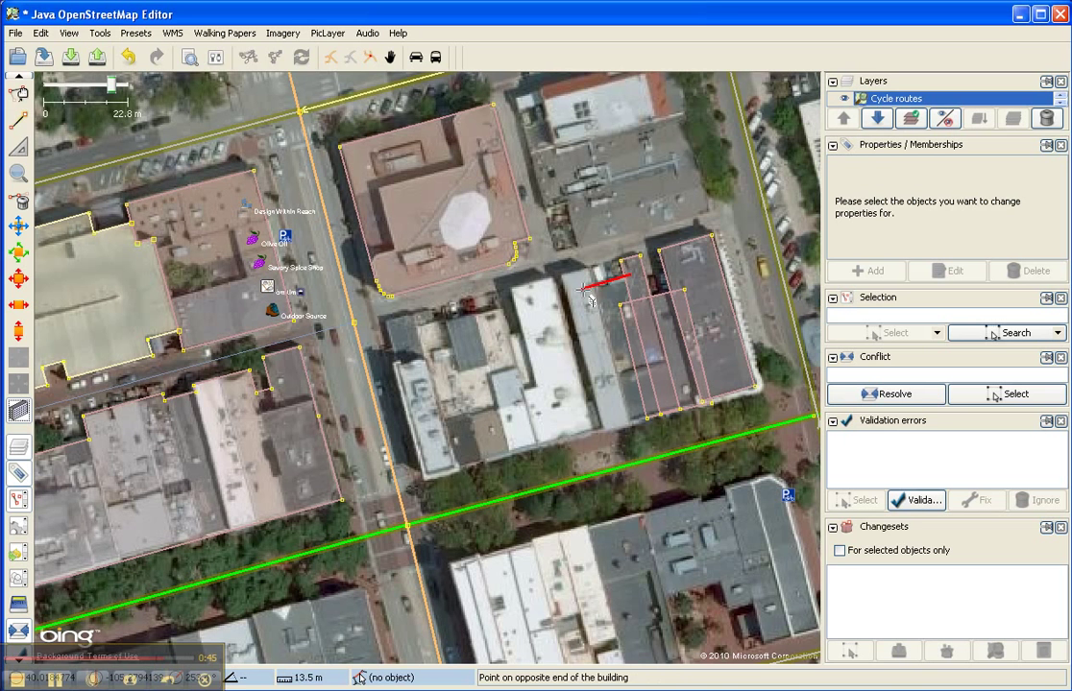
pyautogui.click(666, 414)
pyautogui.click(607, 434)
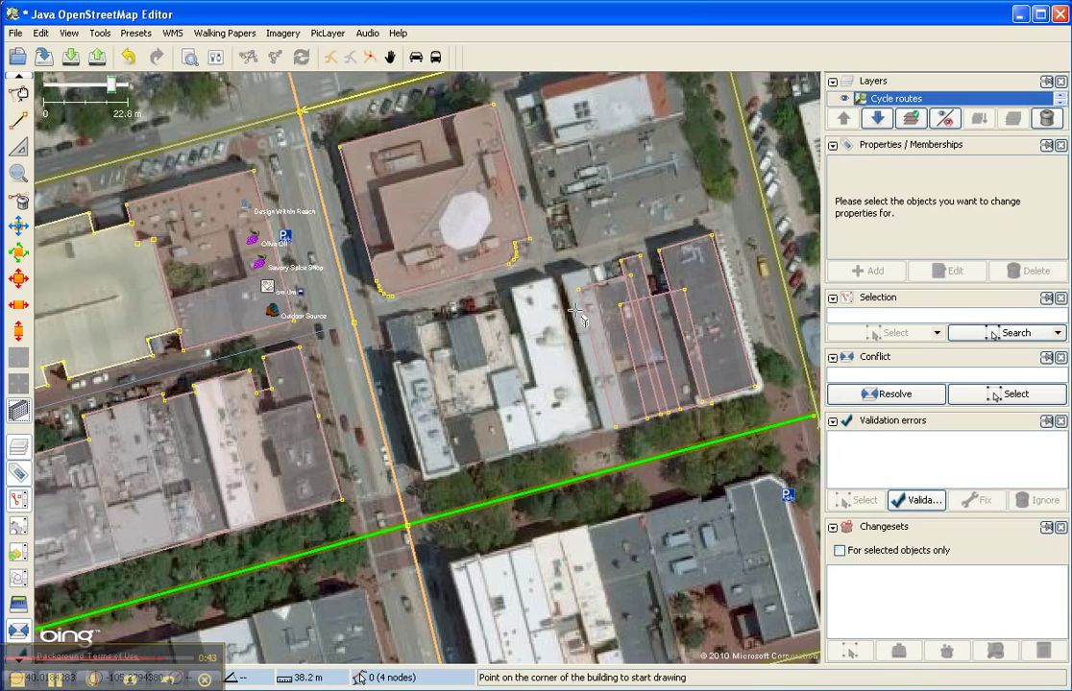
pyautogui.click(561, 276)
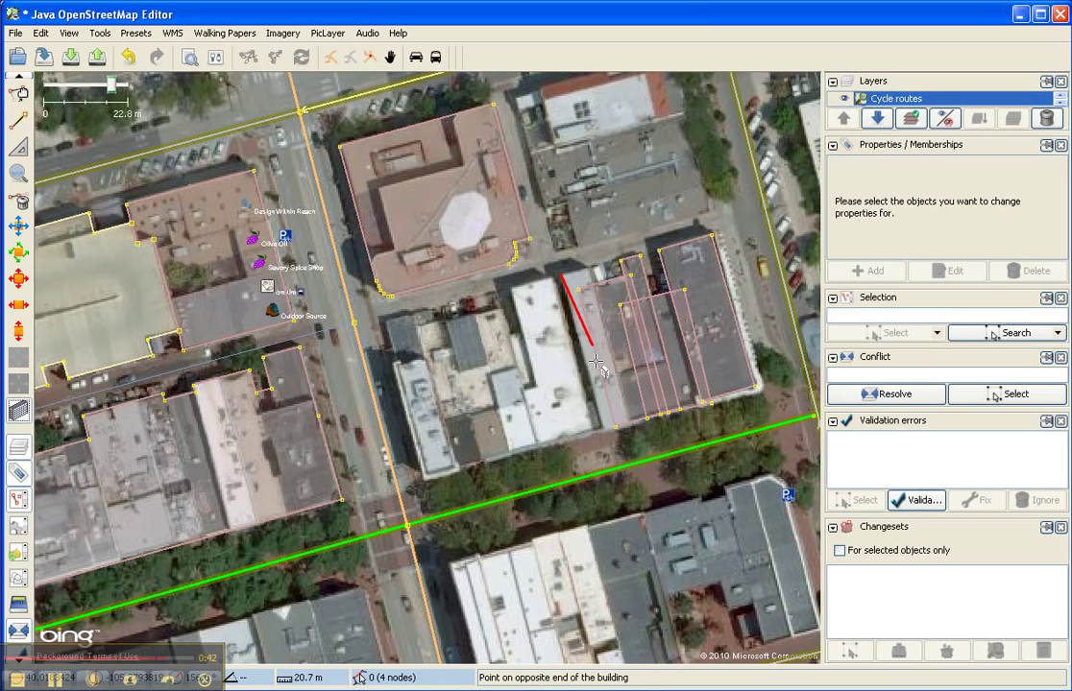
pyautogui.click(600, 427)
pyautogui.click(629, 423)
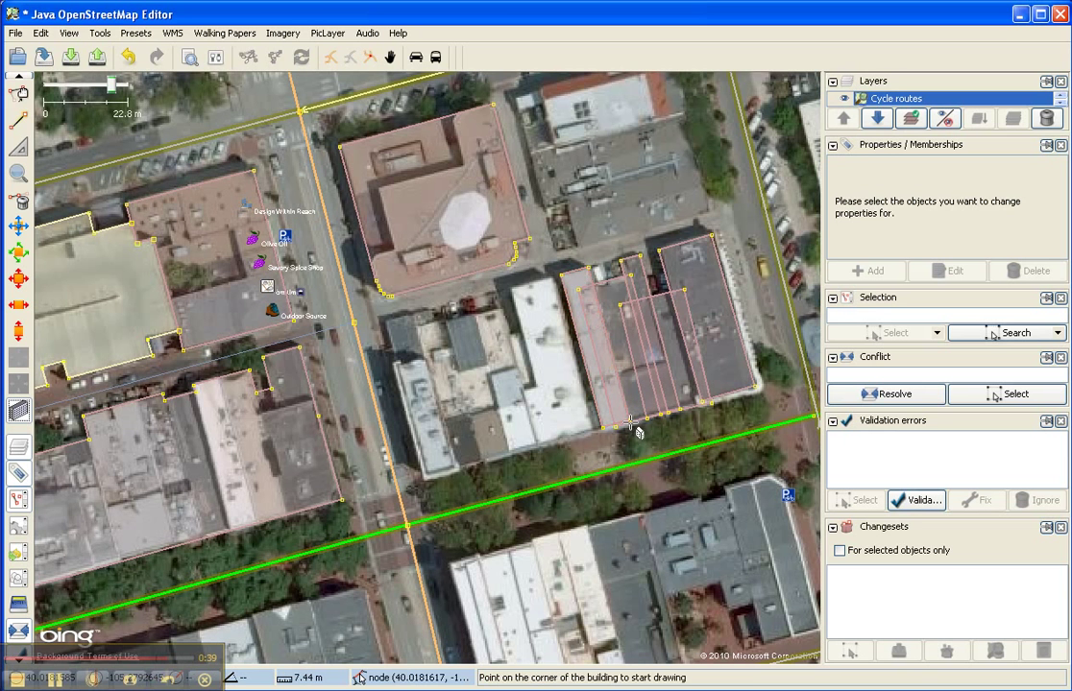
pyautogui.press('s')
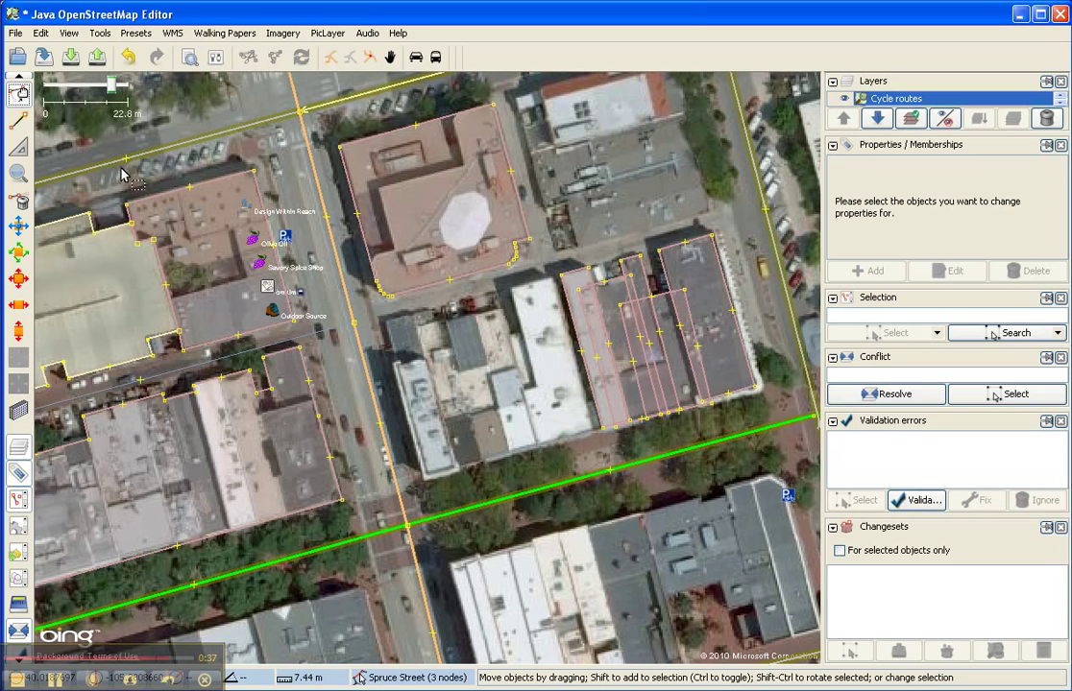
# Step: Select the five overlapping rectangles and join them into one 17-node building outline
pyautogui.click(614, 280)
pyautogui.keyDown('shift'); pyautogui.click(597, 280); pyautogui.keyUp('shift')
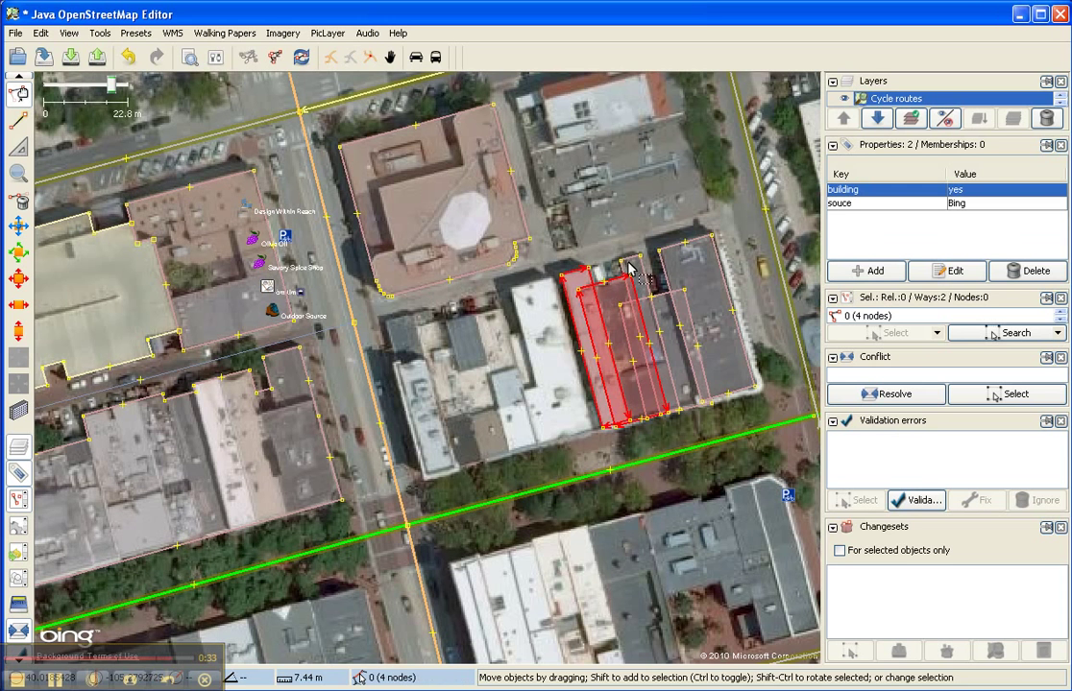
pyautogui.keyDown('shift'); pyautogui.click(645, 298); pyautogui.keyUp('shift')
pyautogui.keyDown('shift'); pyautogui.click(655, 292); pyautogui.keyUp('shift')
pyautogui.keyDown('shift'); pyautogui.click(666, 284); pyautogui.keyUp('shift')
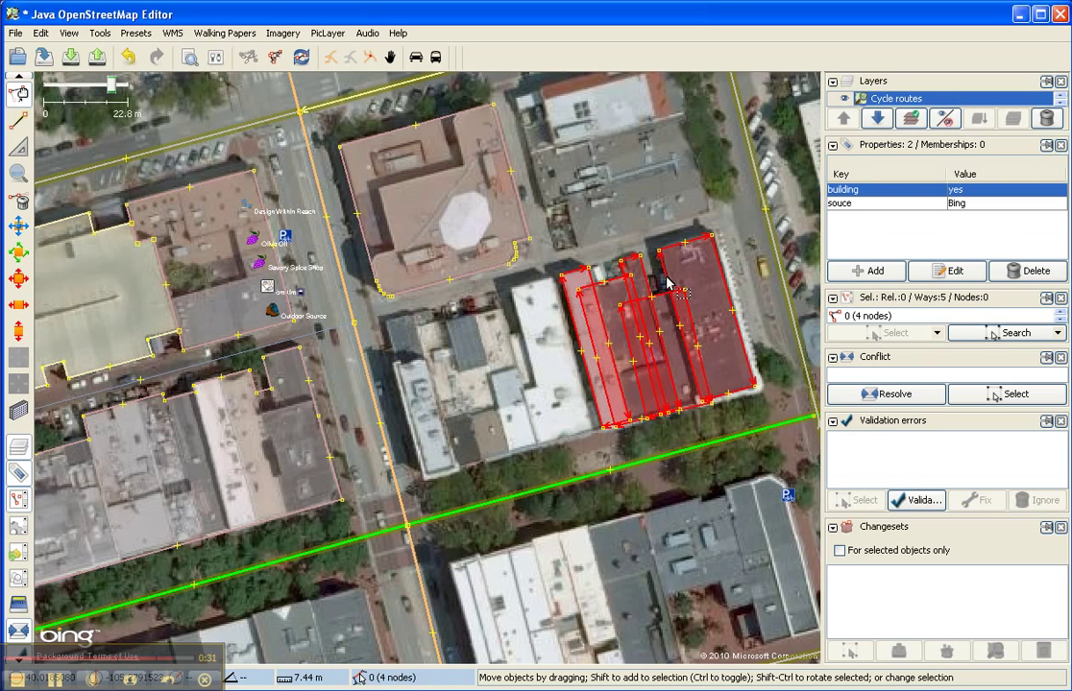
pyautogui.click(98, 33)
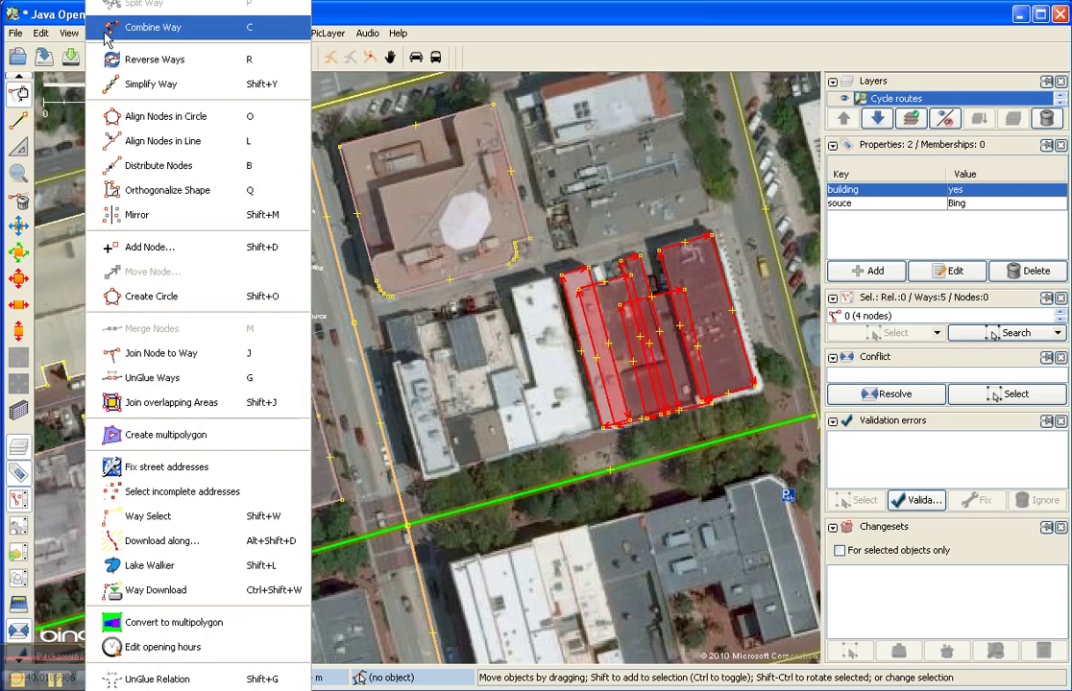
pyautogui.click(229, 403)
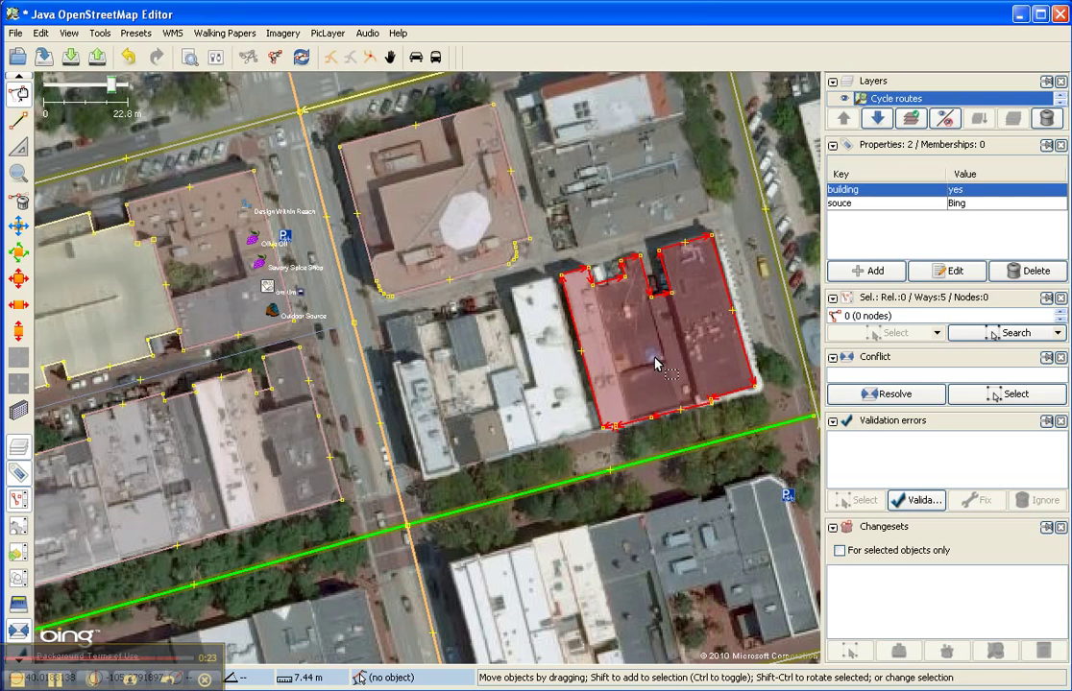
pyautogui.click(655, 363)
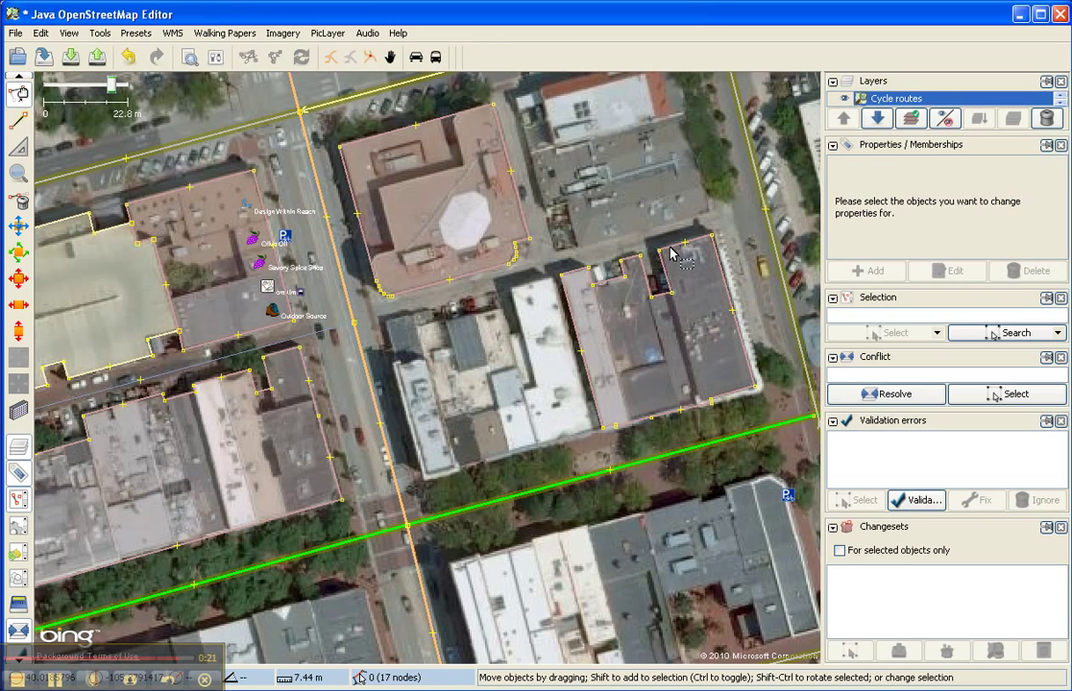
# Step: Orthogonalize the merged 17-node building outline so all its corners are square
pyautogui.click(593, 240)
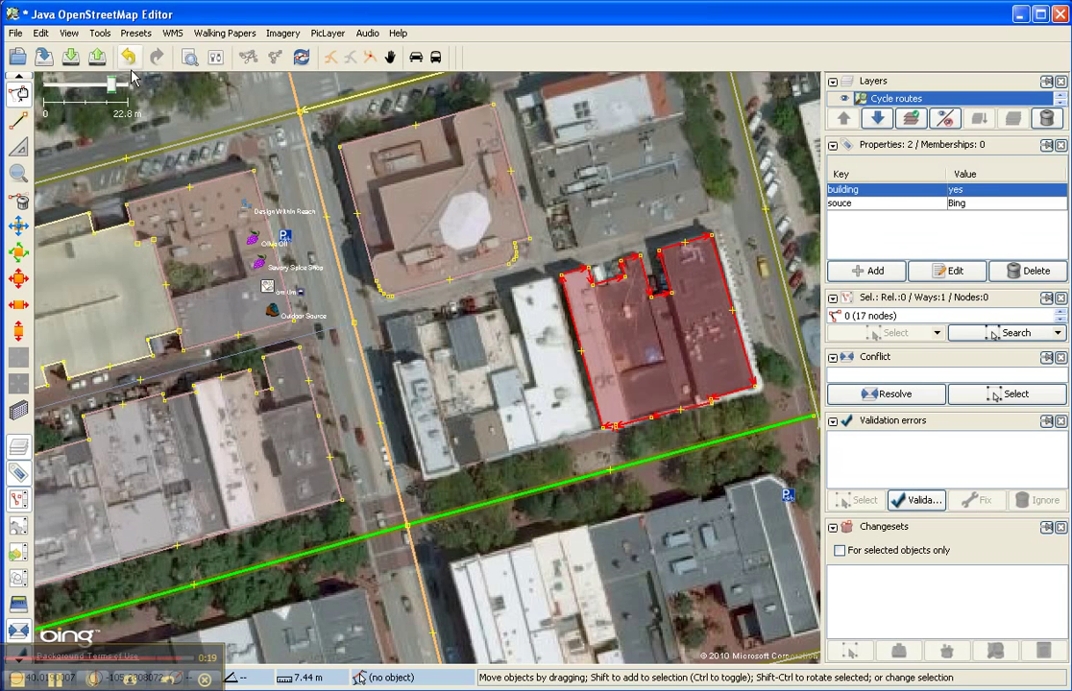
pyautogui.click(98, 35)
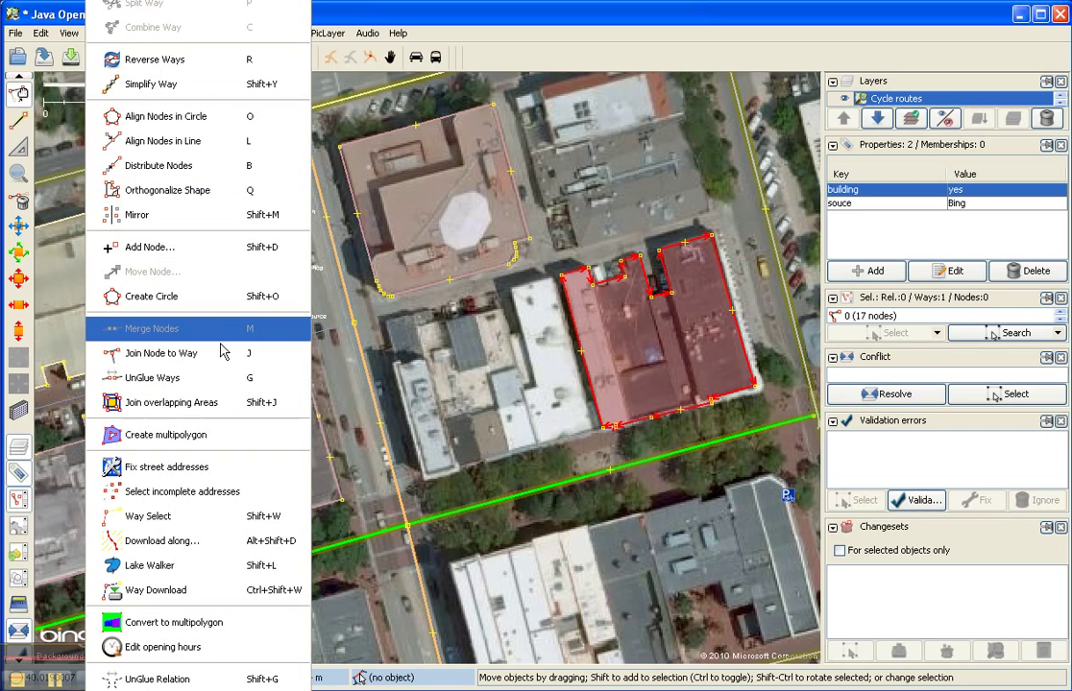
pyautogui.click(216, 190)
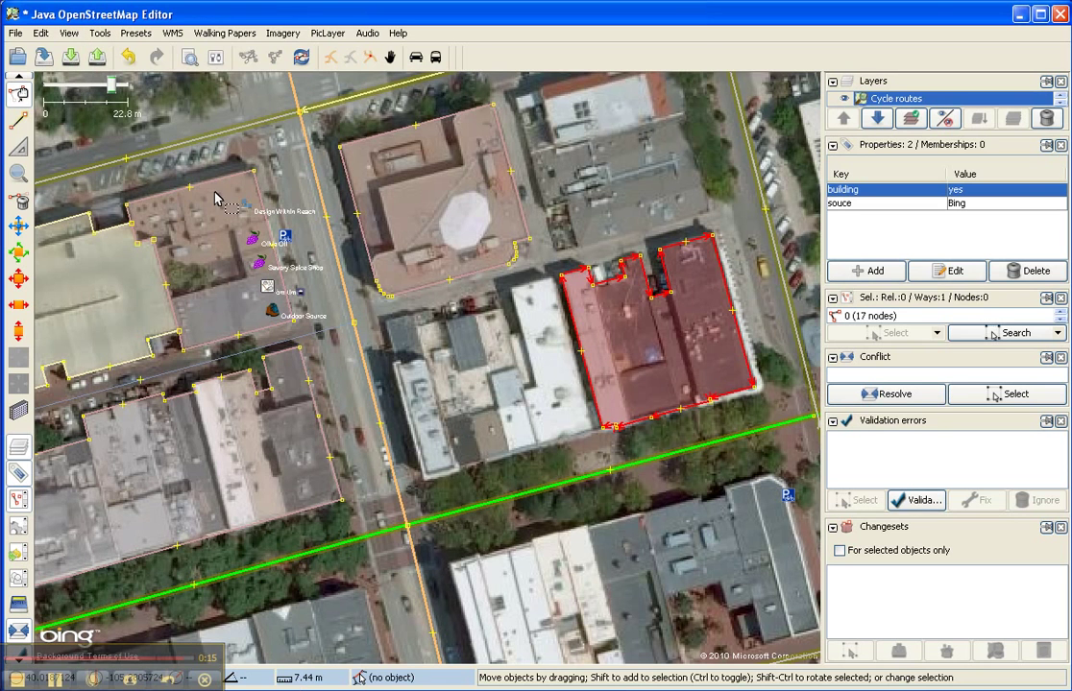
pyautogui.click(725, 242)
pyautogui.click(725, 267)
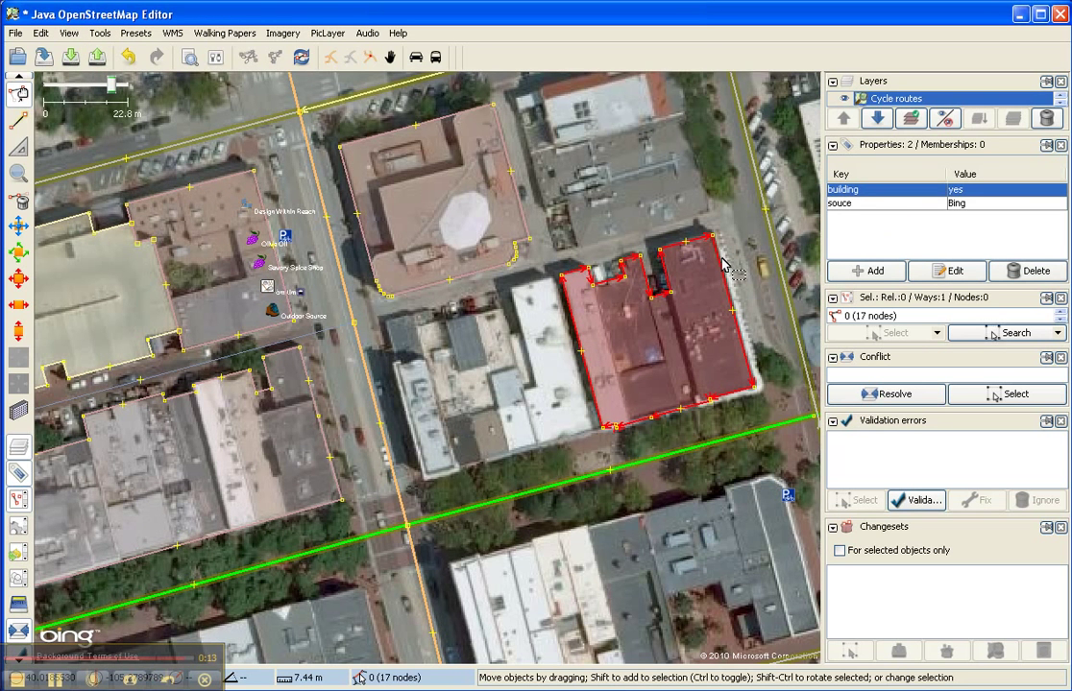